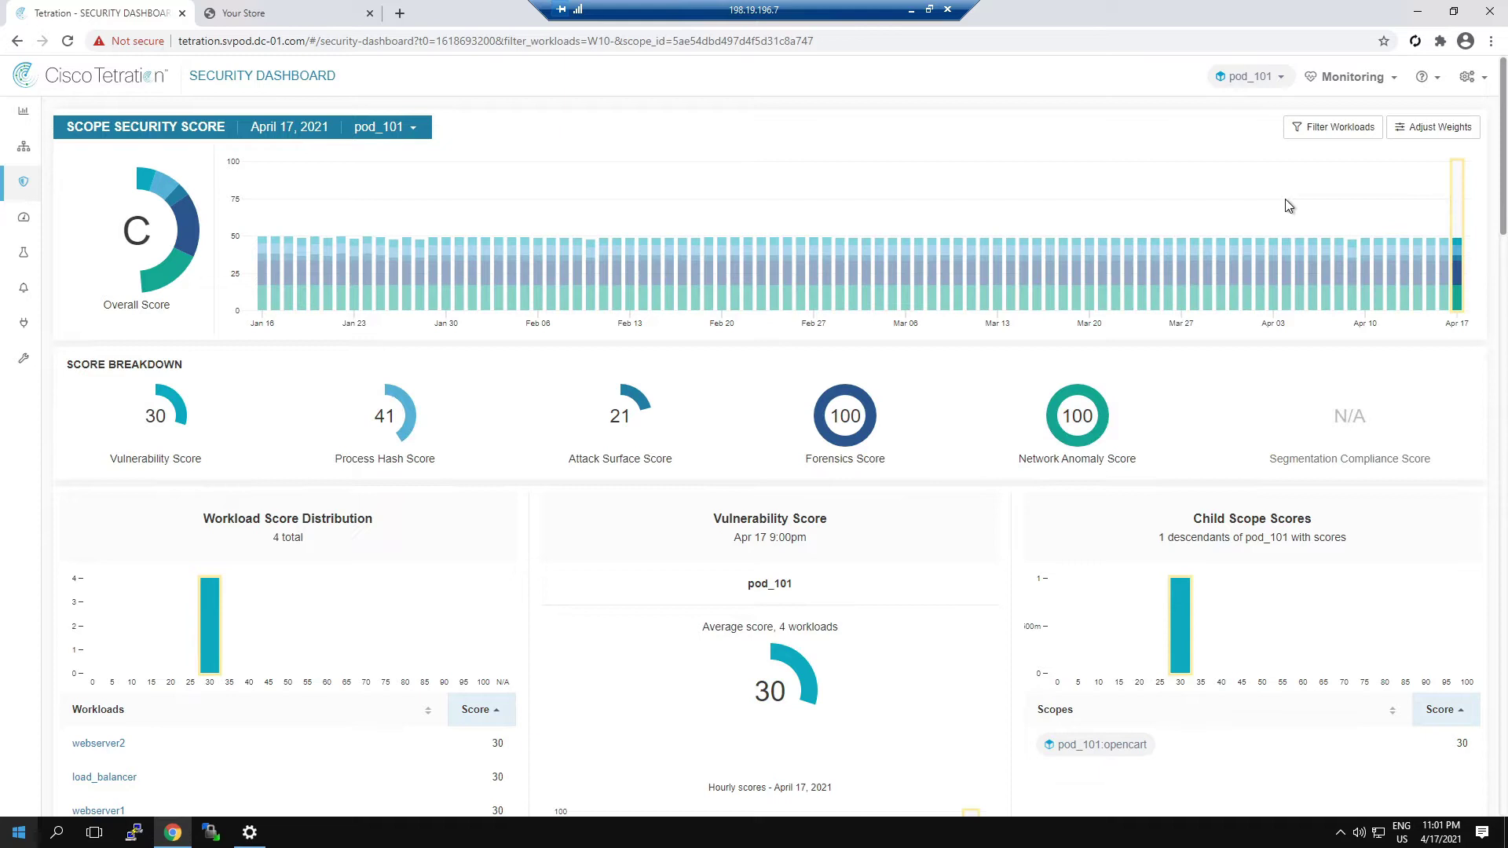
Step: Open the settings gear menu at the top right of the pod_101 Security Dashboard
{"action": "left_click", "coordinate": [1475, 81]}
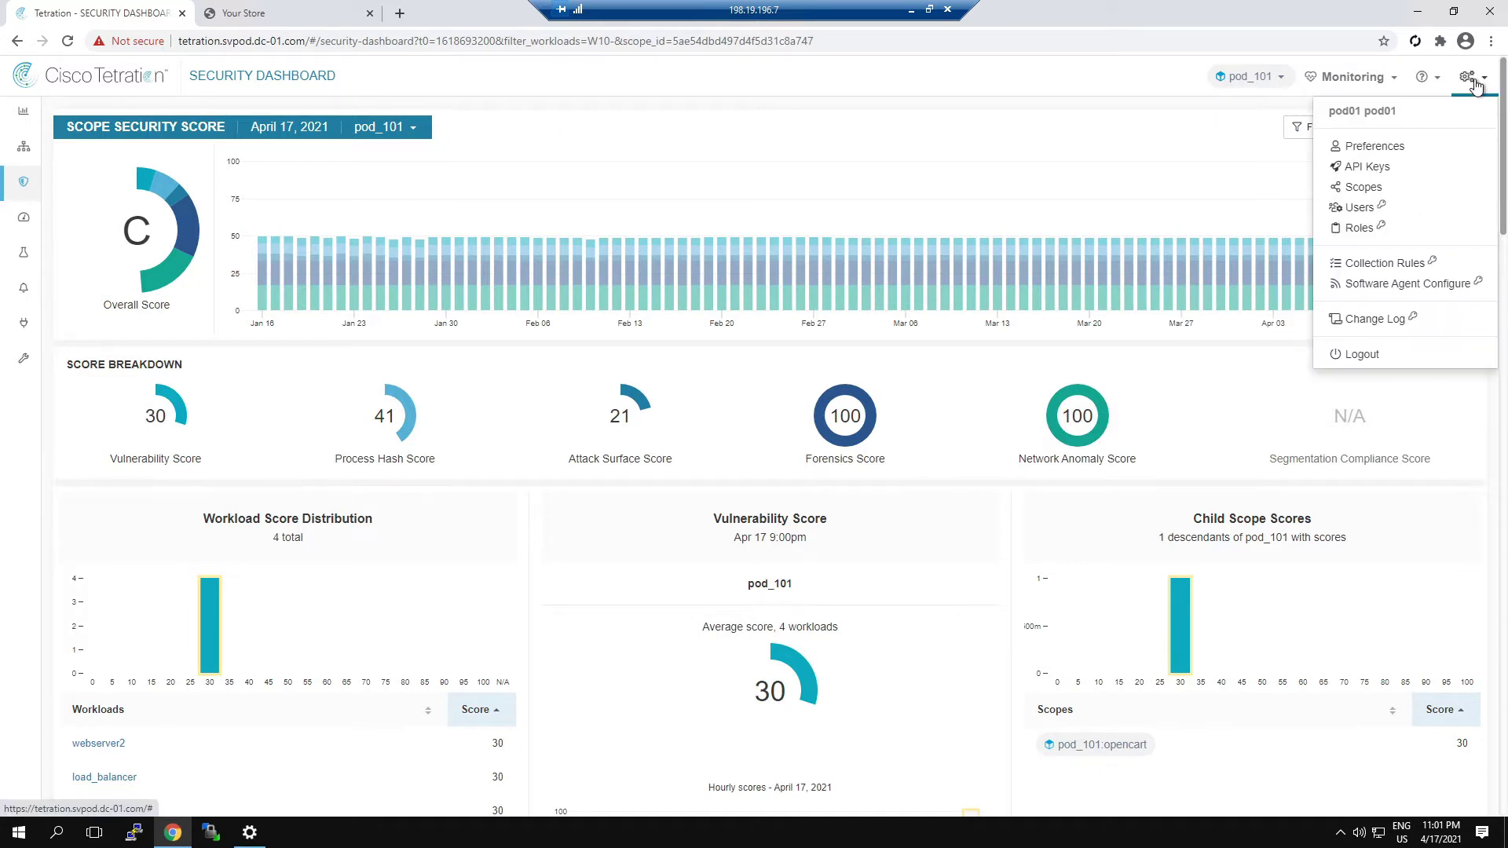
Step: Start a new agent config profile and review its default Enforcement, Visibility and Forensics settings
{"action": "left_click", "coordinate": [1378, 292]}
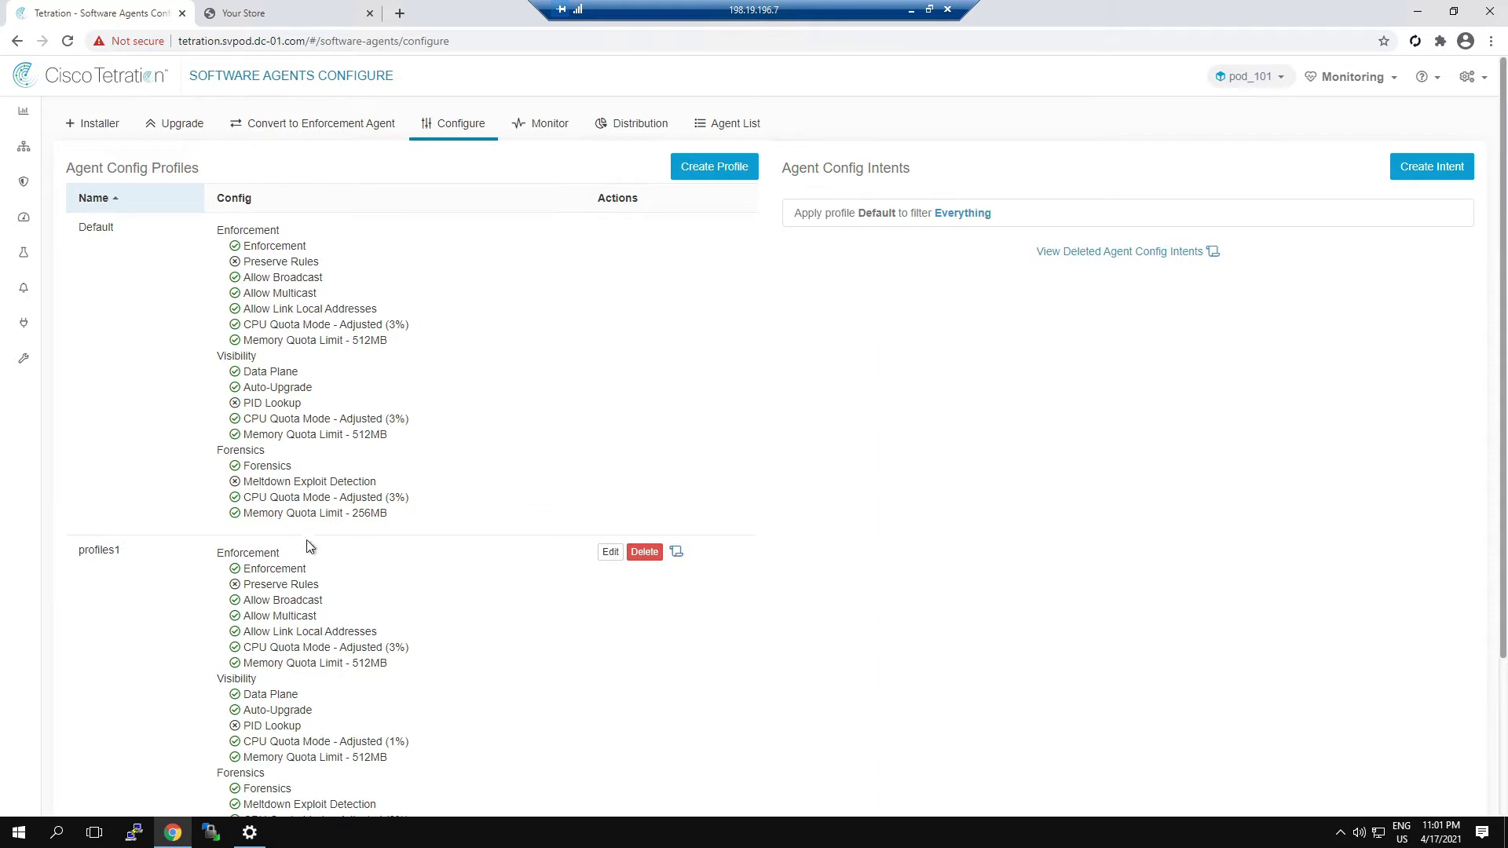
{"action": "left_click", "coordinate": [706, 167]}
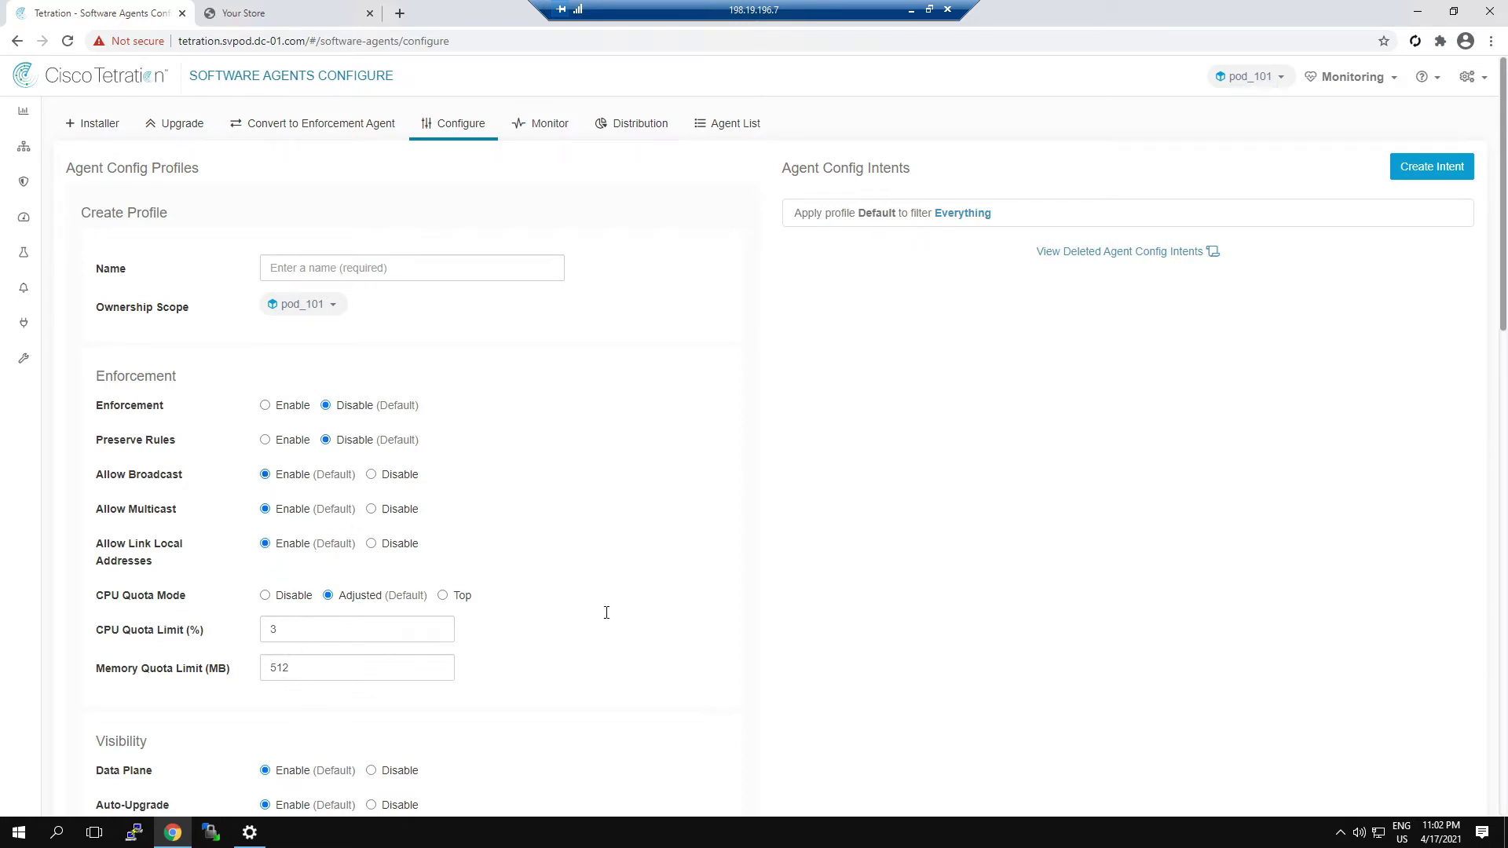
{"action": "scroll", "coordinate": [606, 619], "scroll_direction": "down", "scroll_amount": 3}
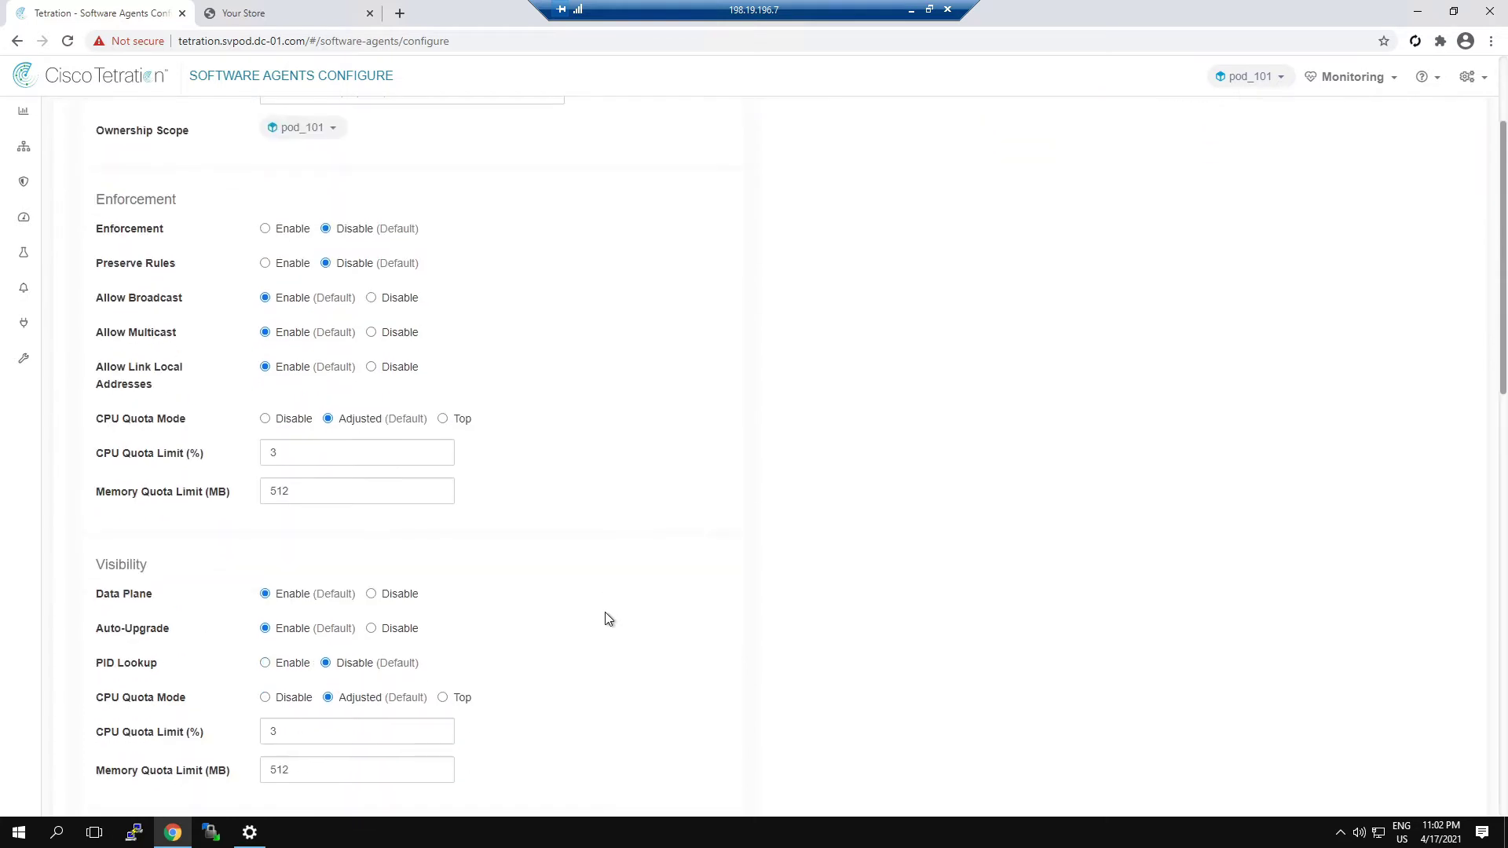
{"action": "scroll", "coordinate": [606, 619], "scroll_direction": "down", "scroll_amount": 2}
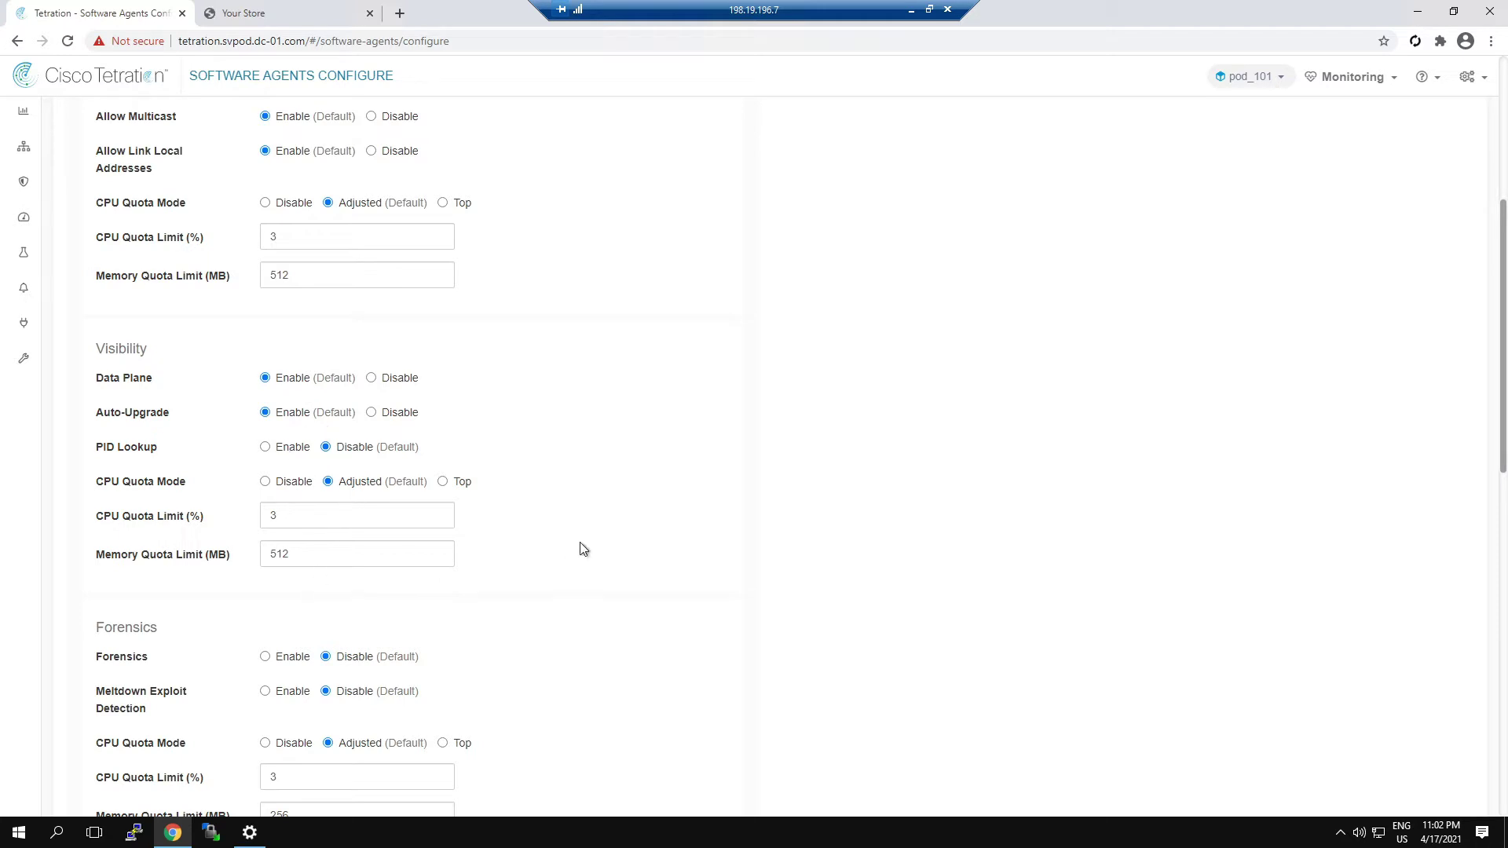
{"action": "scroll", "coordinate": [583, 549], "scroll_direction": "down", "scroll_amount": 4}
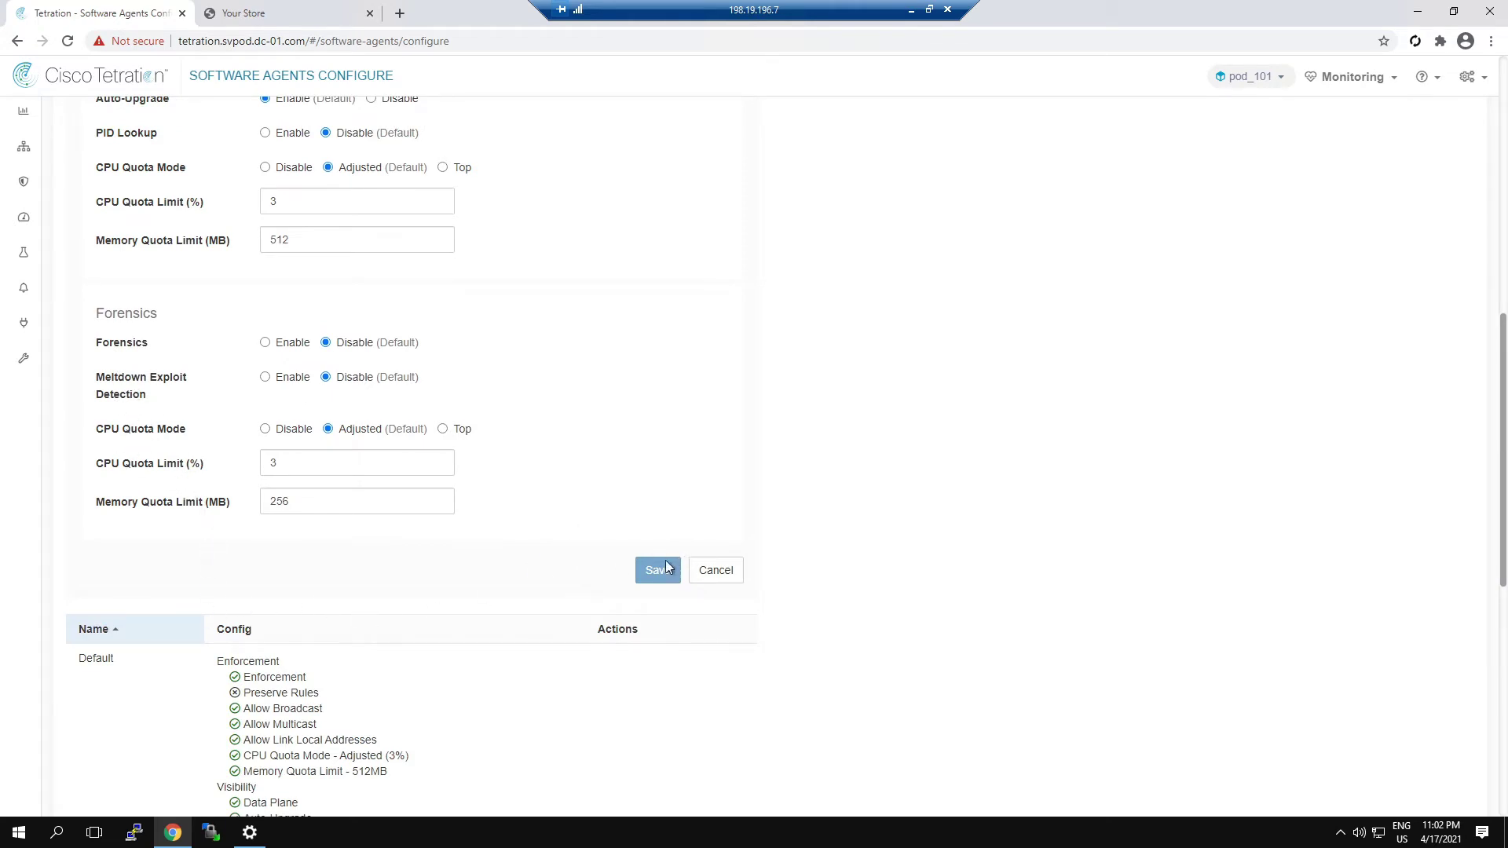
{"action": "scroll", "coordinate": [732, 404], "scroll_direction": "up", "scroll_amount": 9}
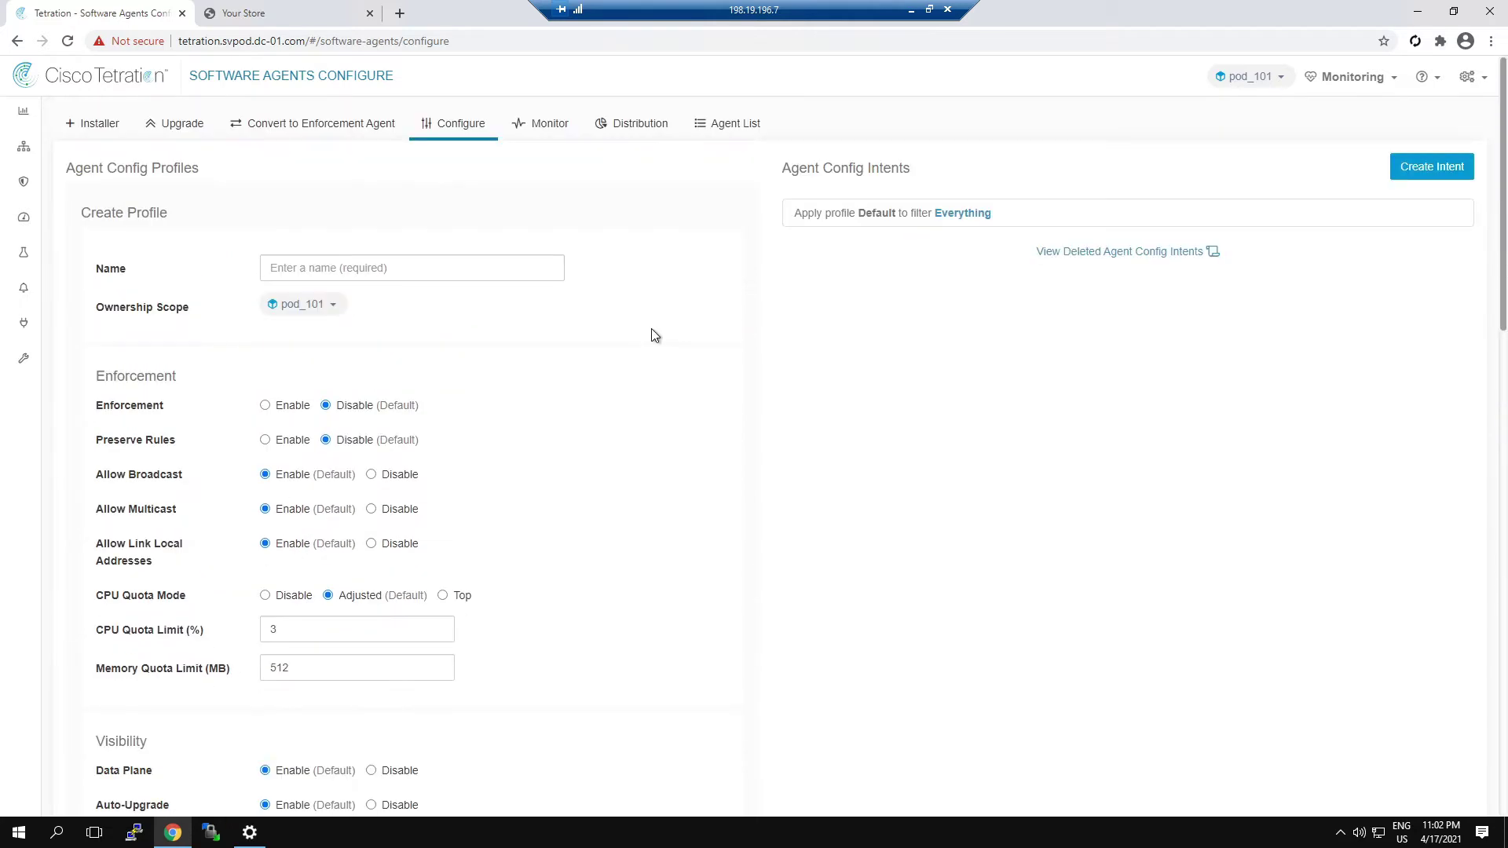
{"action": "left_click", "coordinate": [545, 127]}
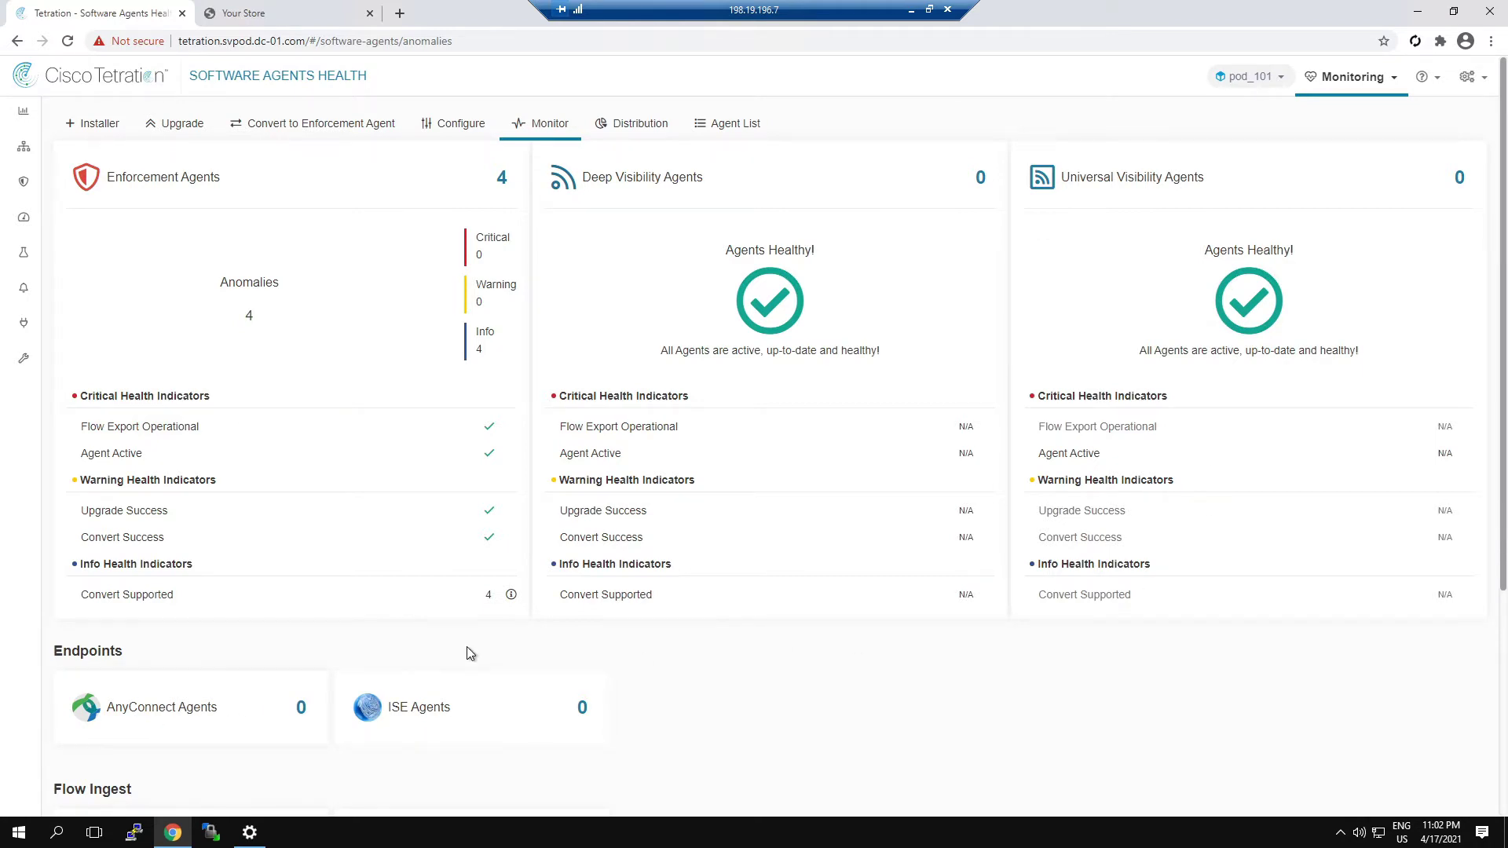
Step: Review the health summary of the 4 enforcement agents, then view the Distribution charts
{"action": "scroll", "coordinate": [469, 653], "scroll_direction": "down", "scroll_amount": 4}
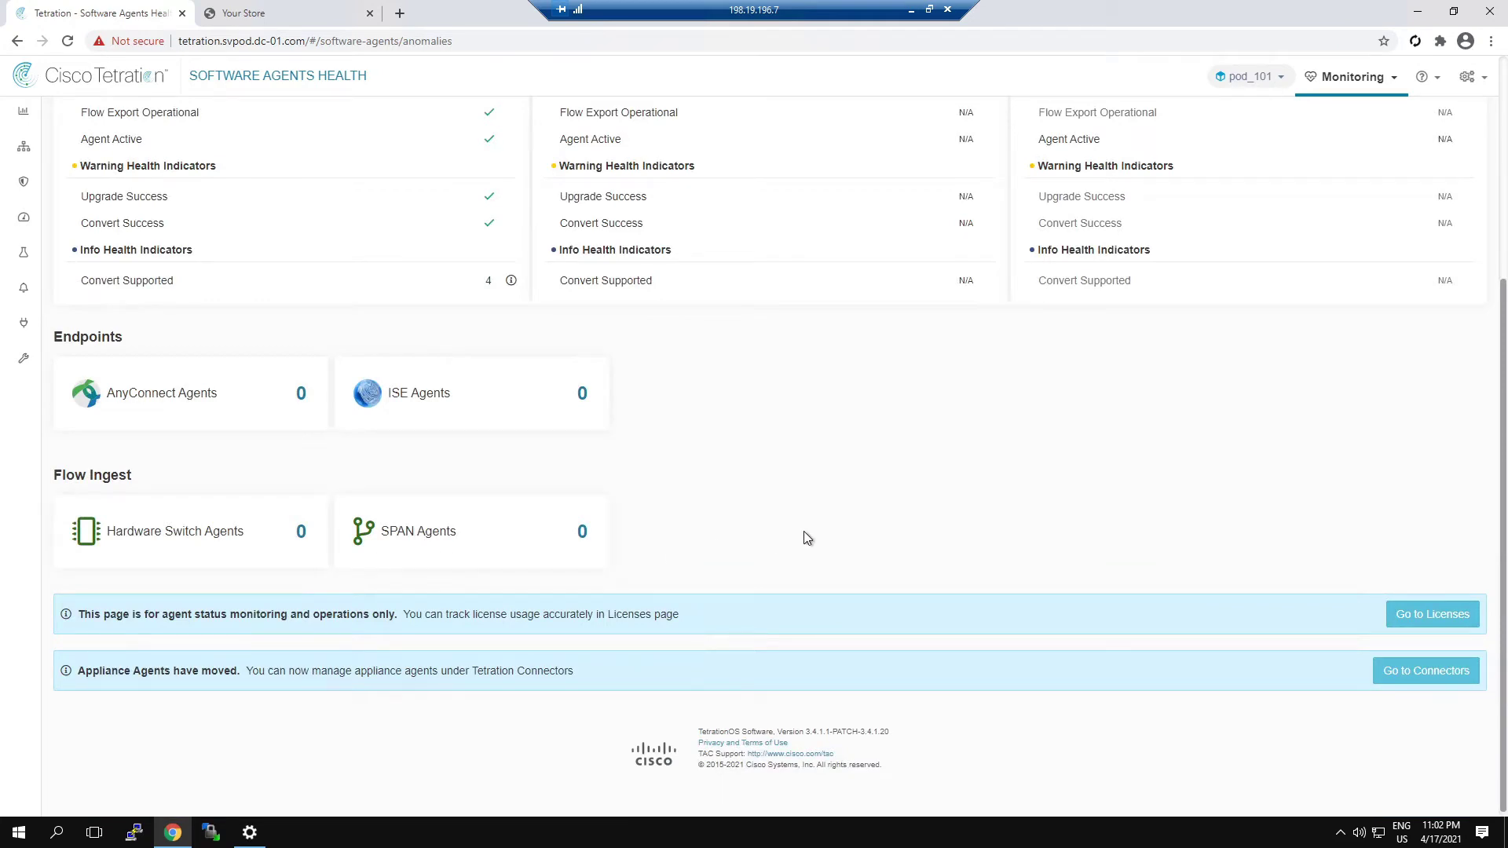
{"action": "scroll", "coordinate": [803, 531], "scroll_direction": "up", "scroll_amount": 4}
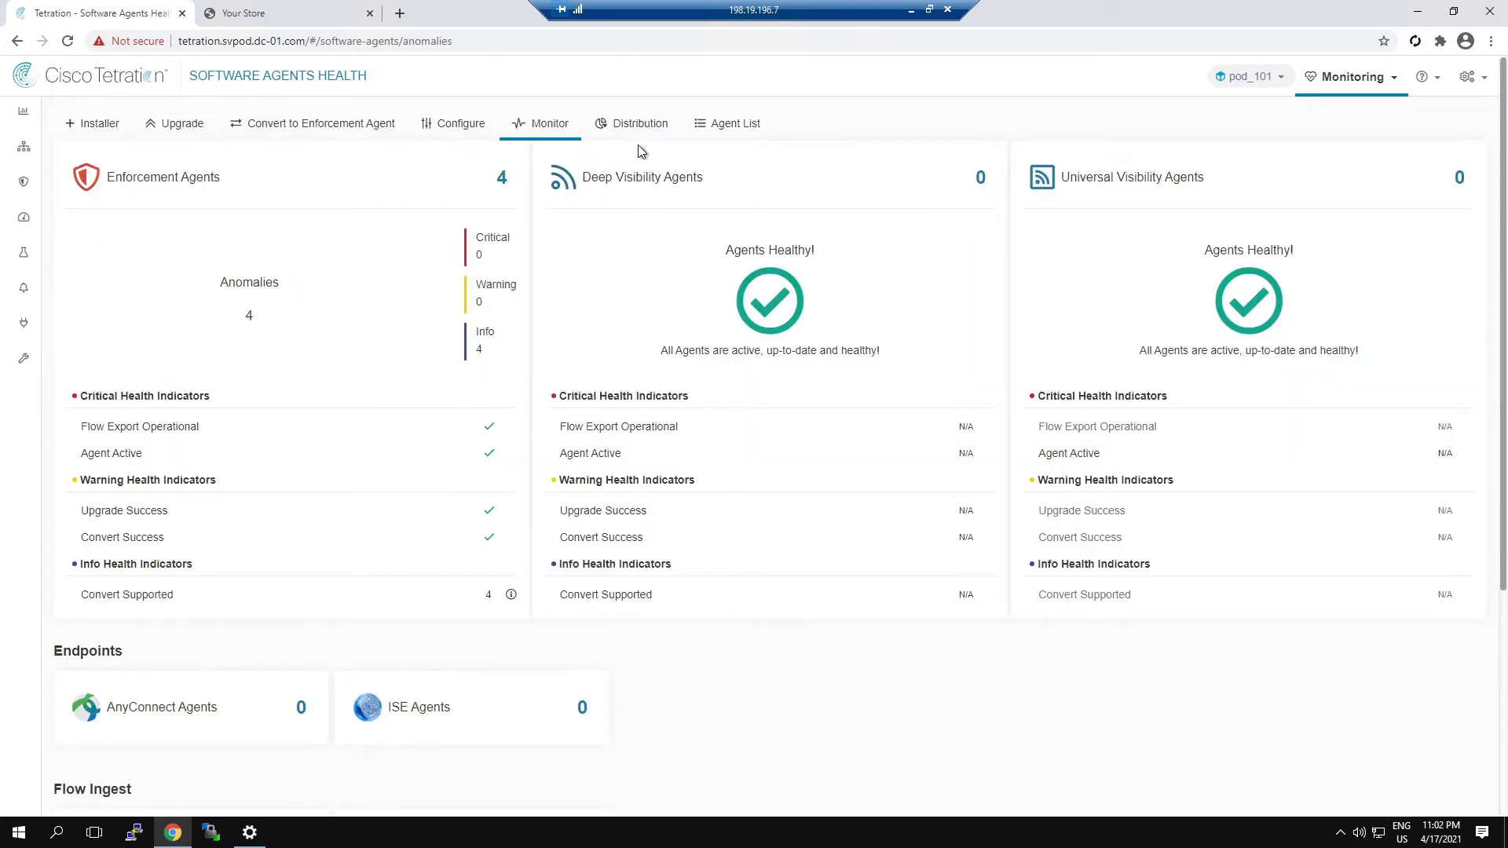
{"action": "left_click", "coordinate": [630, 126]}
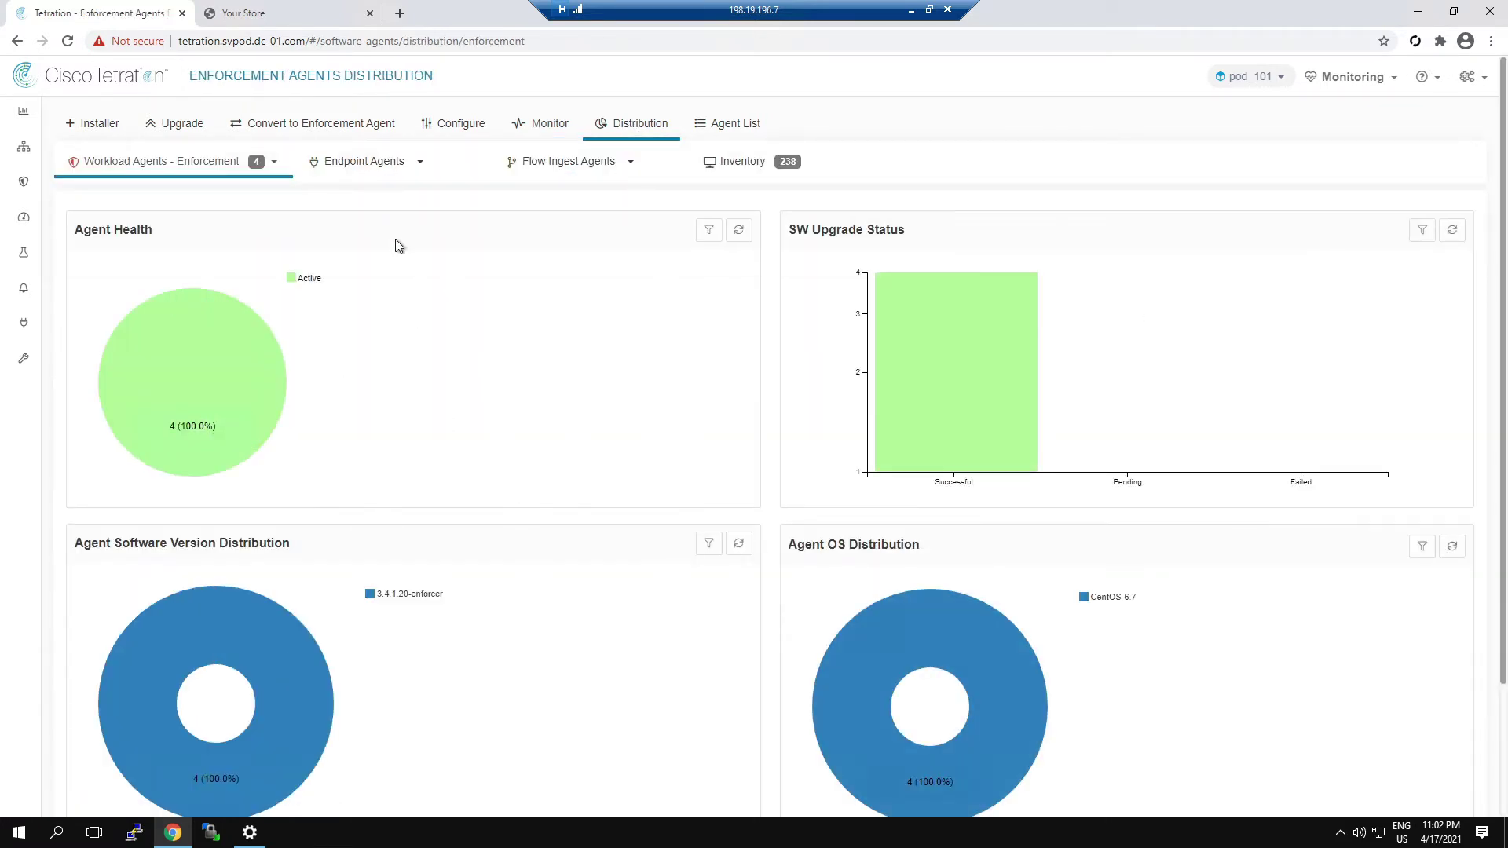
Step: Check endpoint and flow ingest counts and the Convert and Upgrade pages, then list the four agents
{"action": "left_click", "coordinate": [364, 164]}
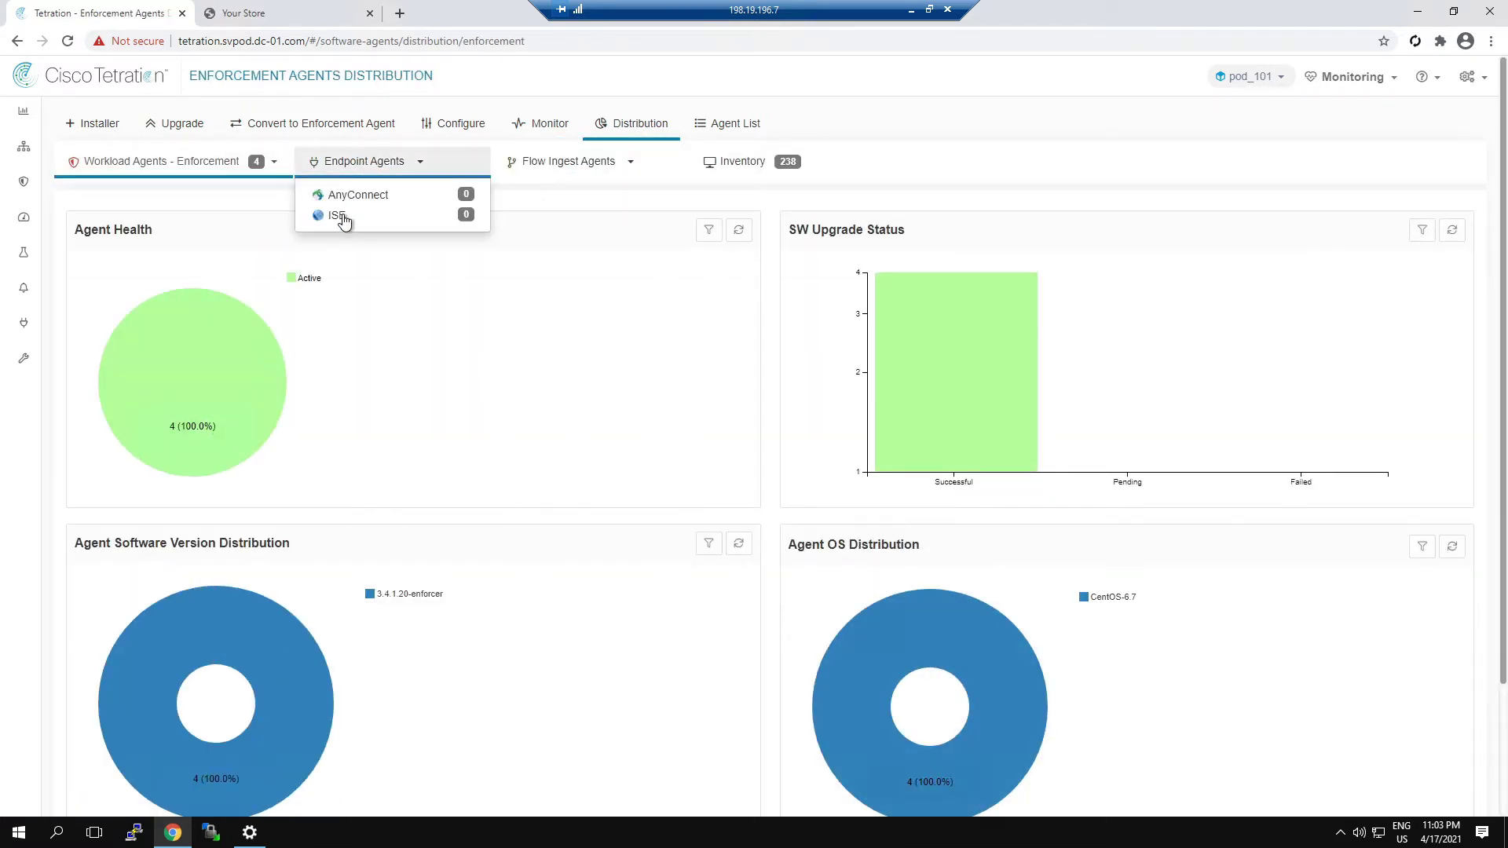
{"action": "left_click", "coordinate": [549, 165]}
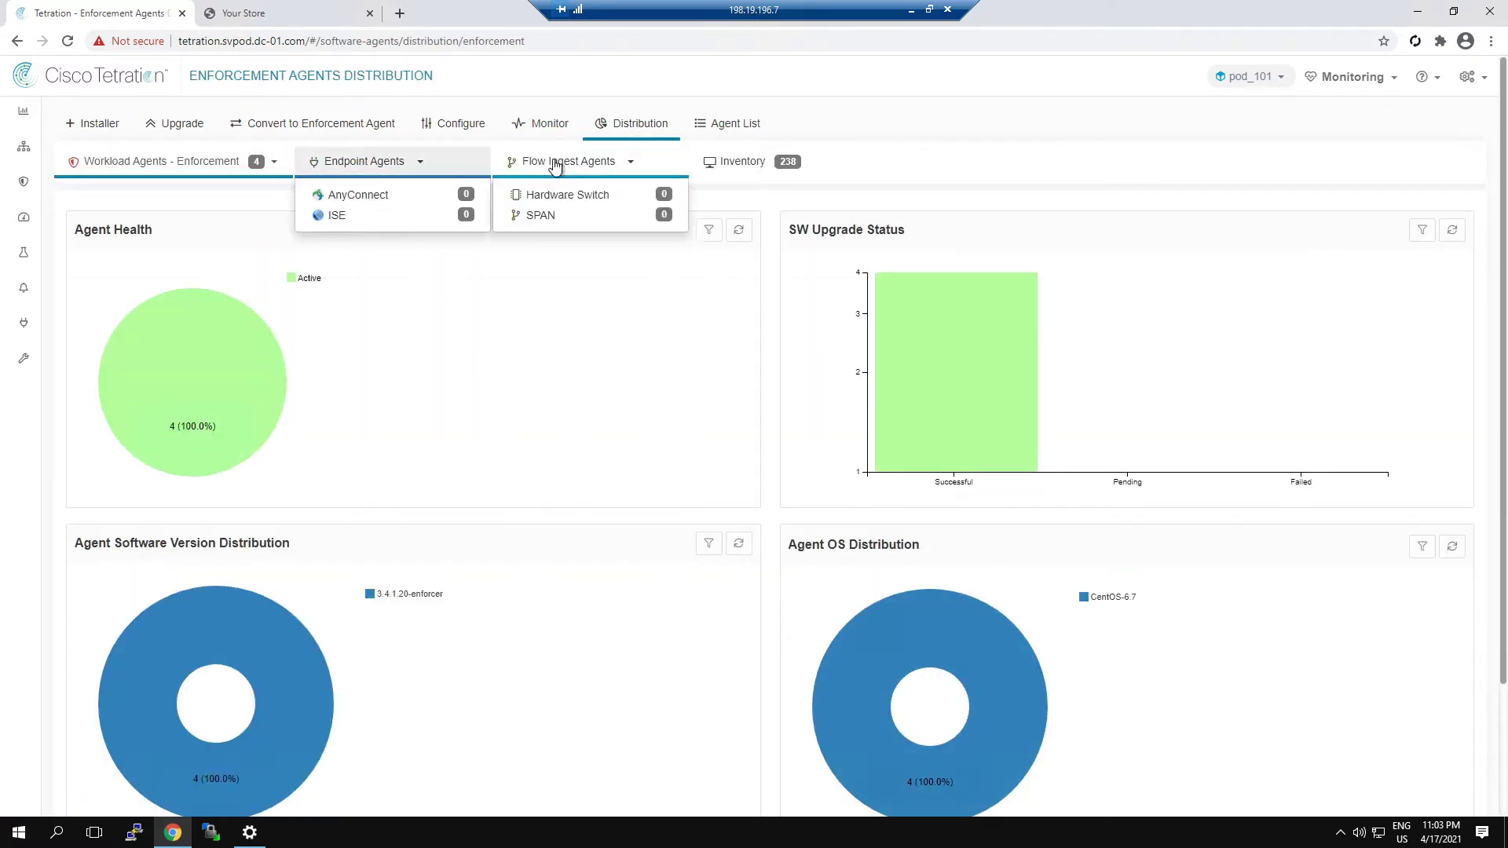
{"action": "left_click", "coordinate": [299, 127]}
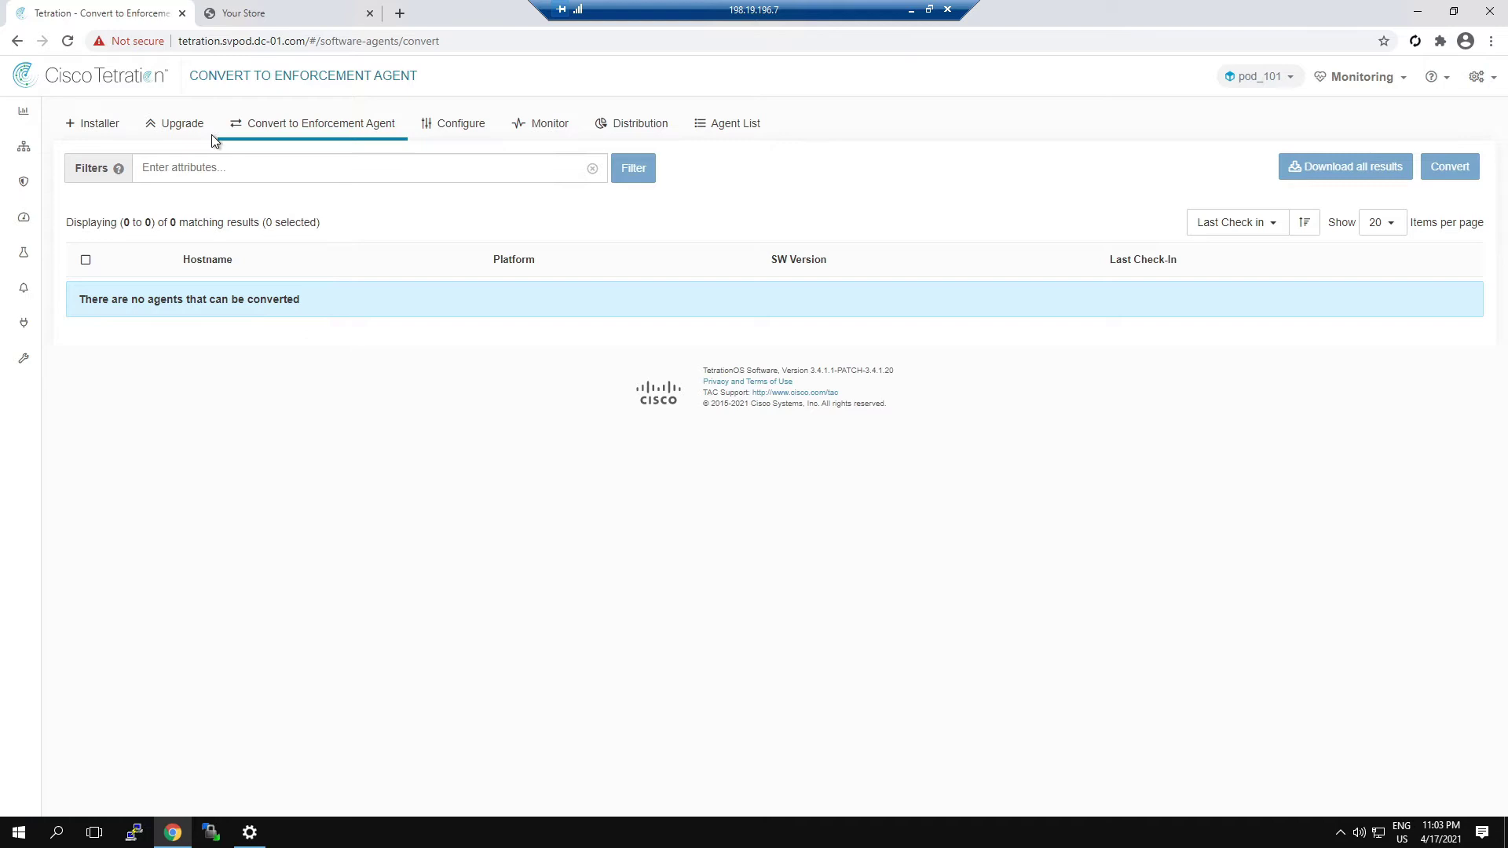
{"action": "left_click", "coordinate": [178, 134]}
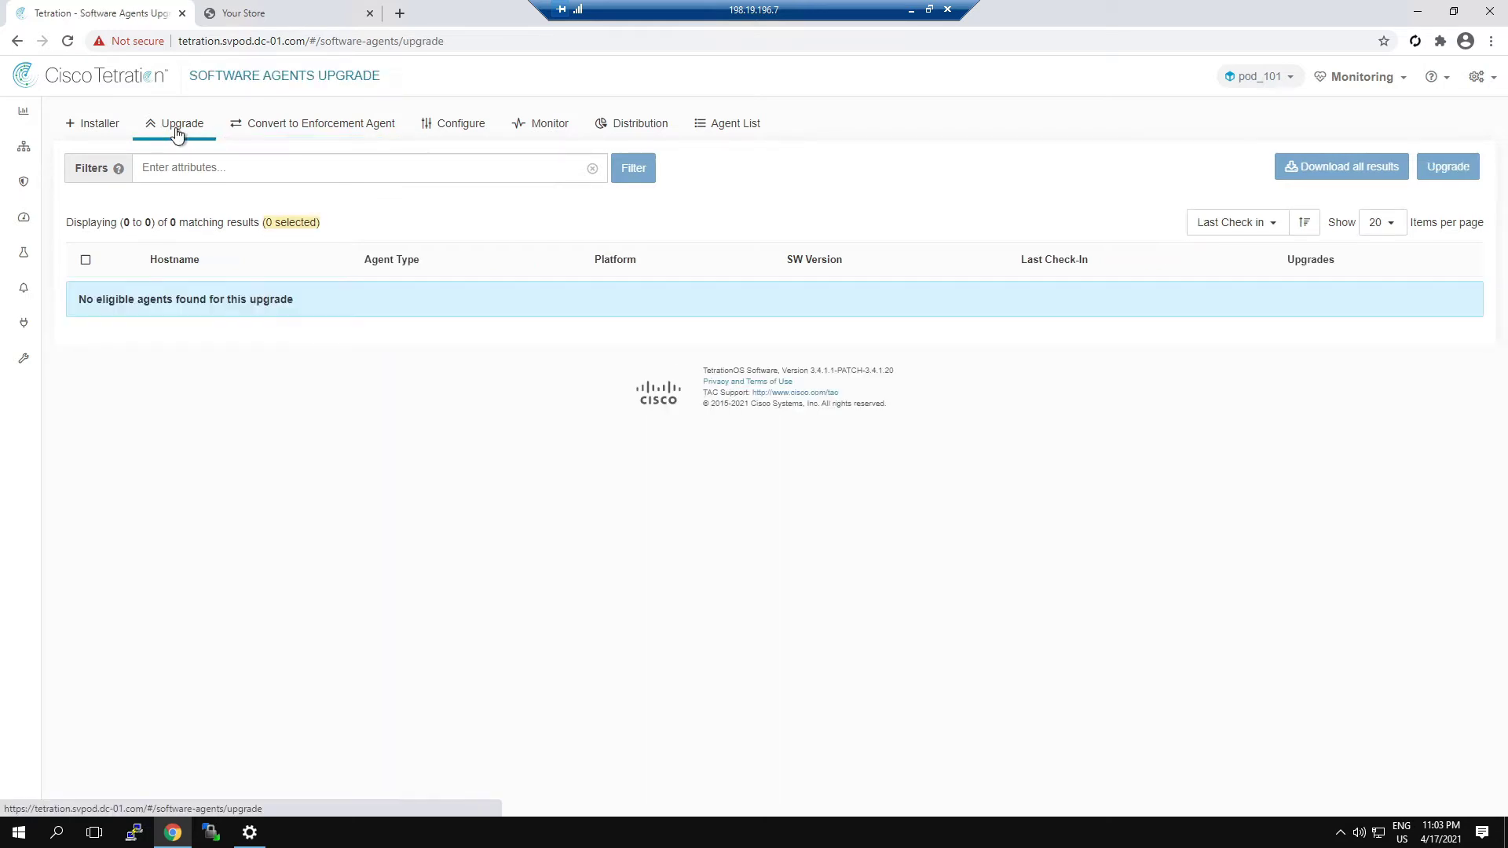
{"action": "left_click", "coordinate": [724, 132]}
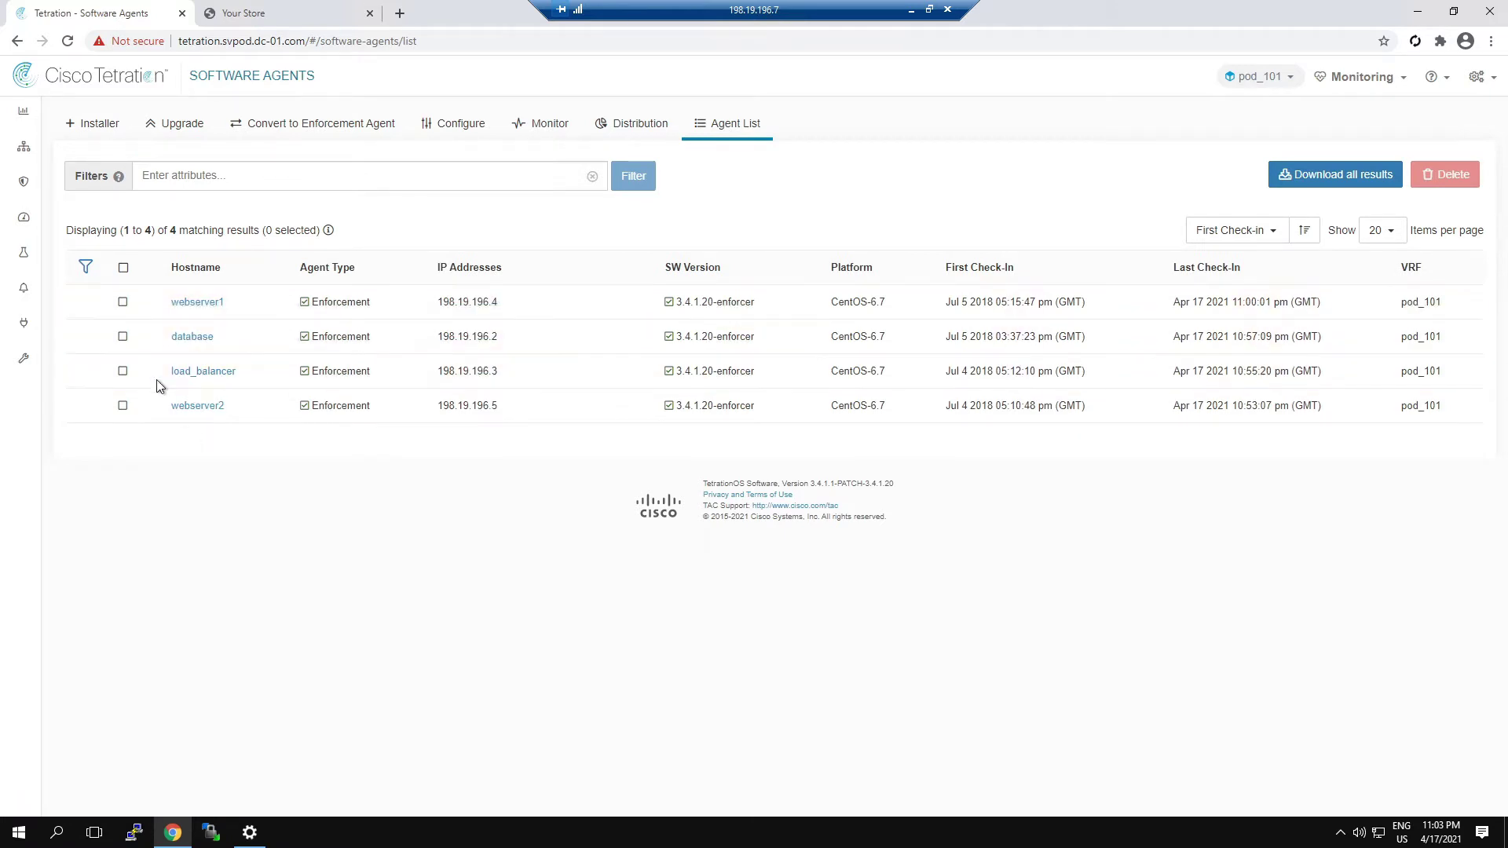
Step: Start the auto-install agent installer for a Deep Visibility agent and reach the Download step
{"action": "left_click", "coordinate": [95, 126]}
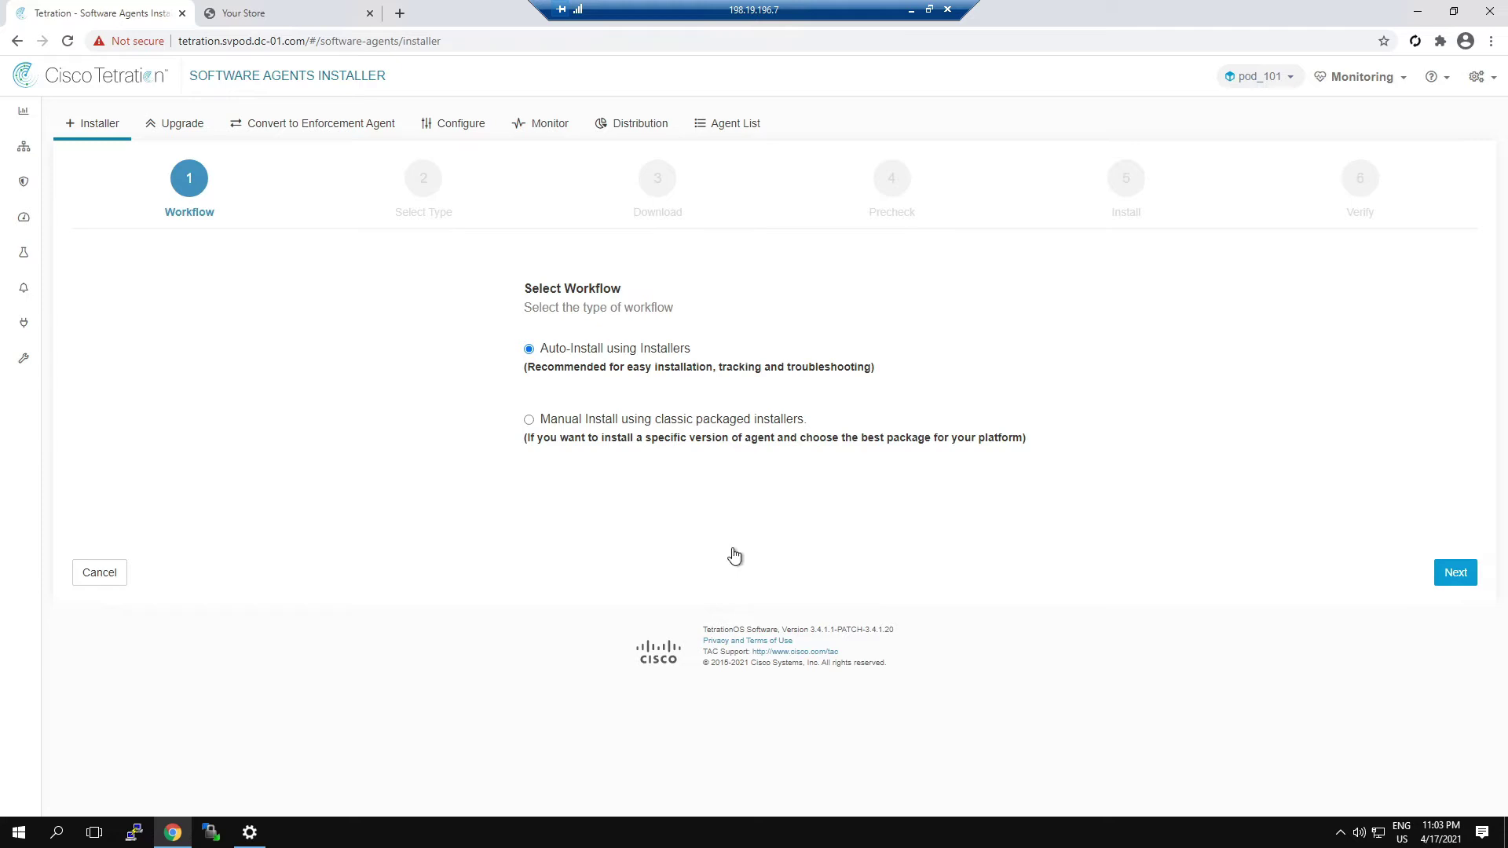
{"action": "key", "text": "Tab"}
{"action": "key", "text": "Return"}
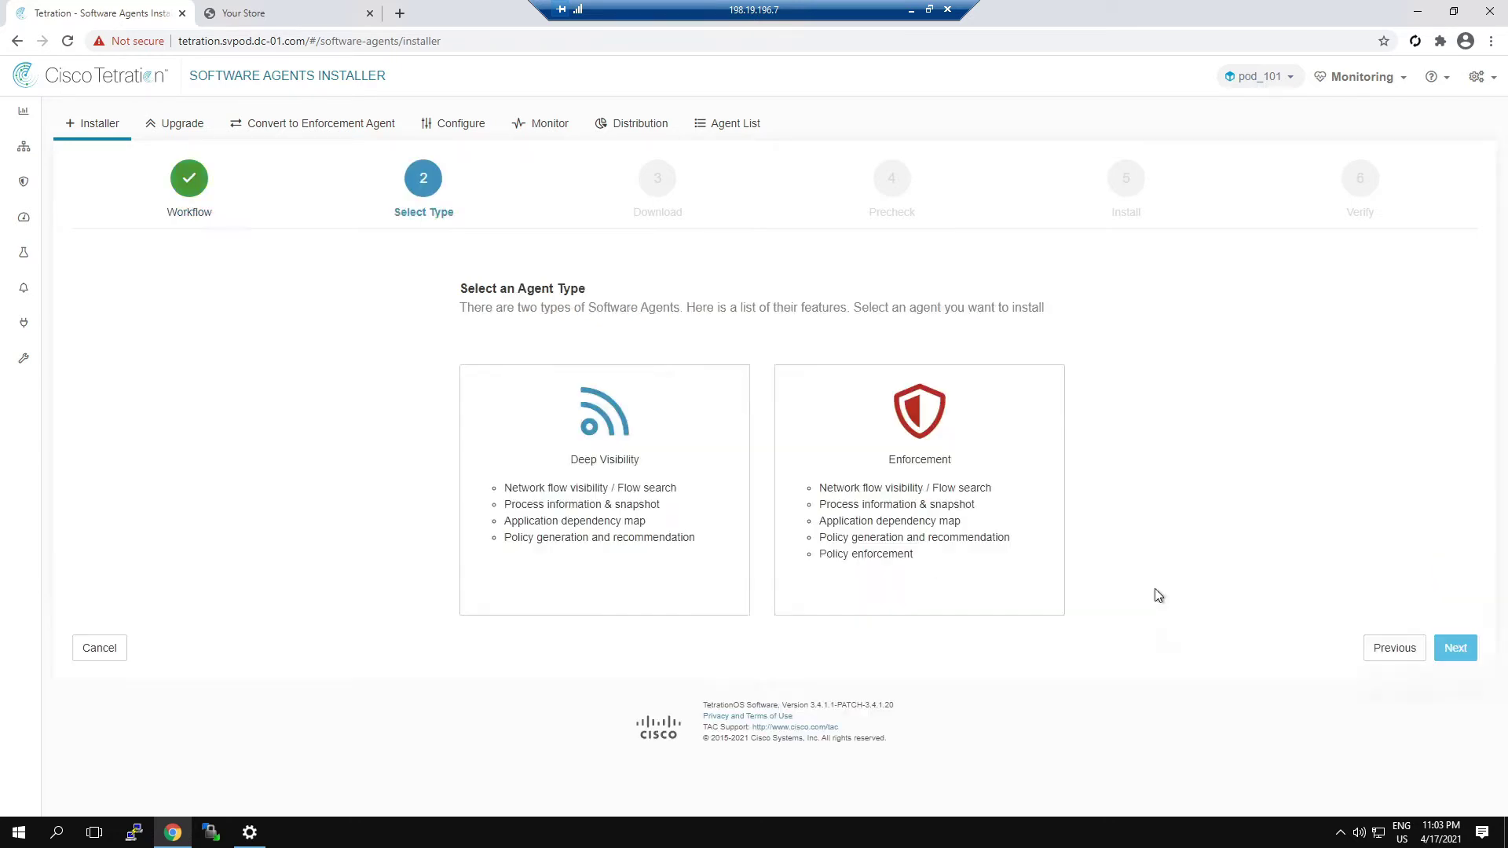
{"action": "left_click", "coordinate": [543, 532]}
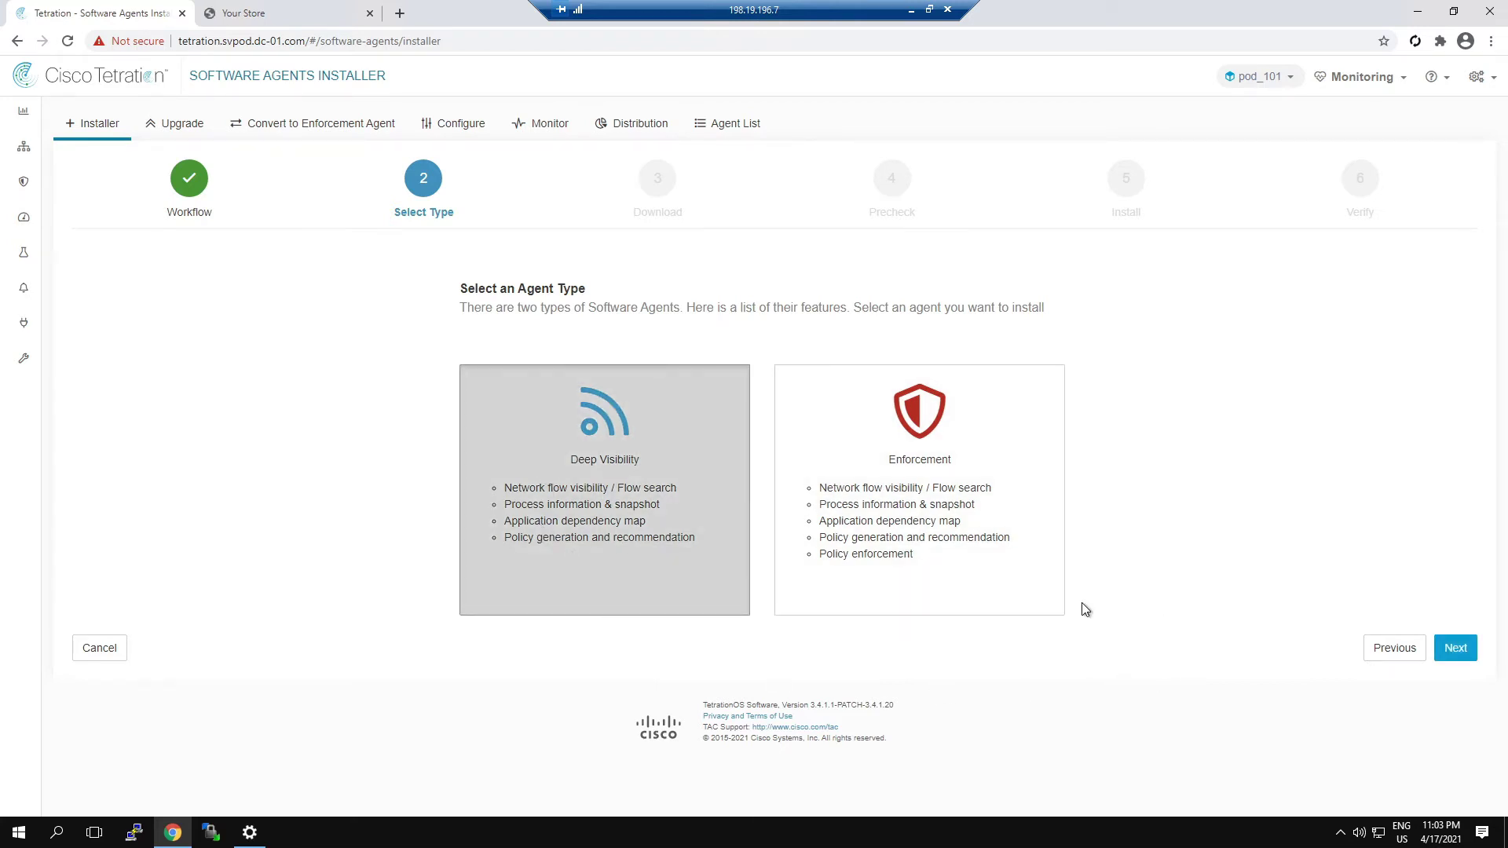
{"action": "left_click", "coordinate": [1449, 654]}
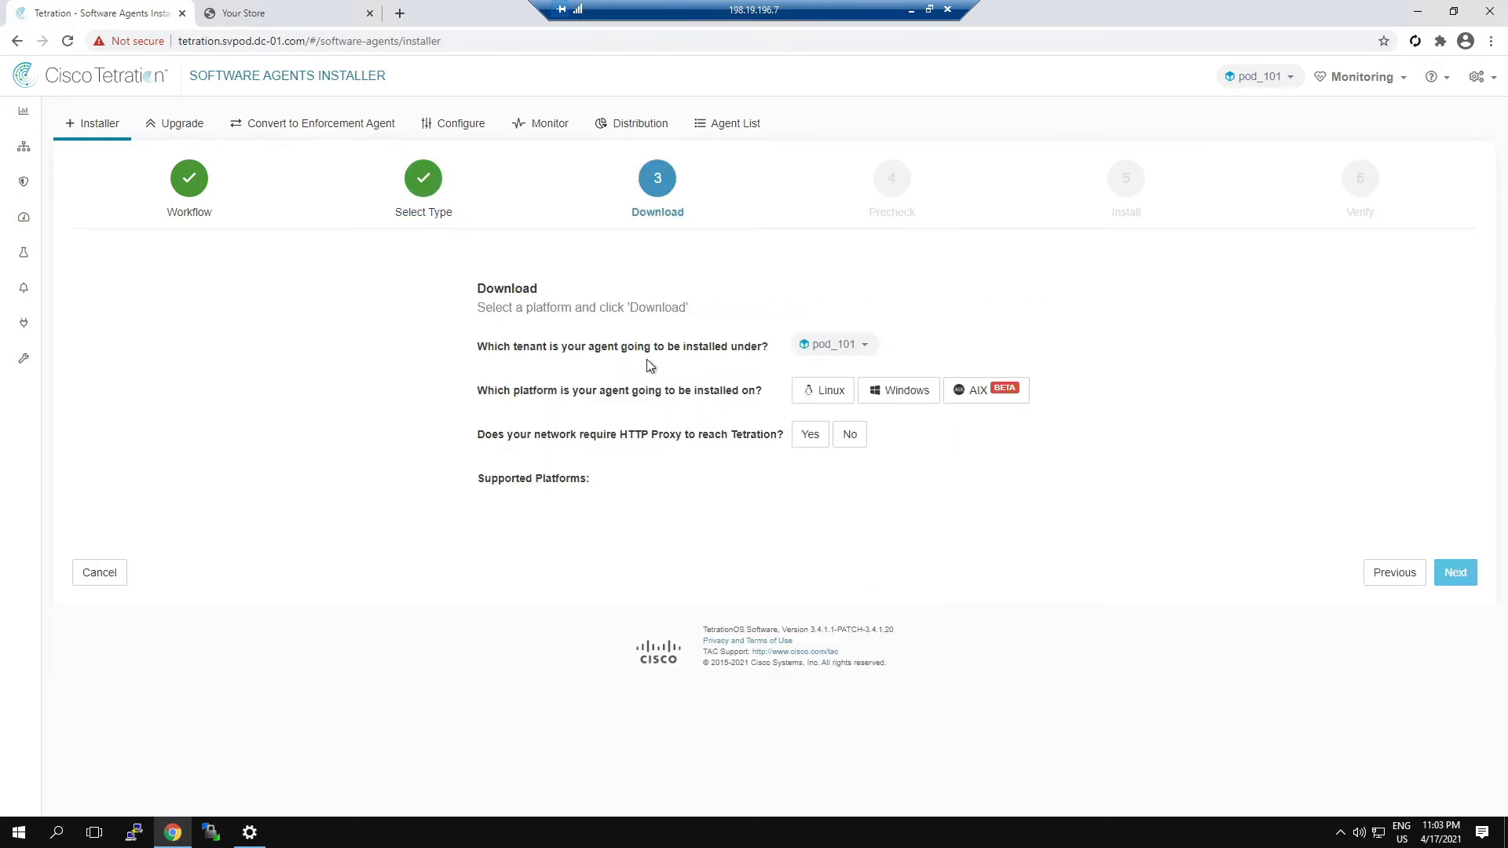
Step: Download and keep the Windows installer script for pod_101, with no HTTP proxy
{"action": "left_click", "coordinate": [905, 393]}
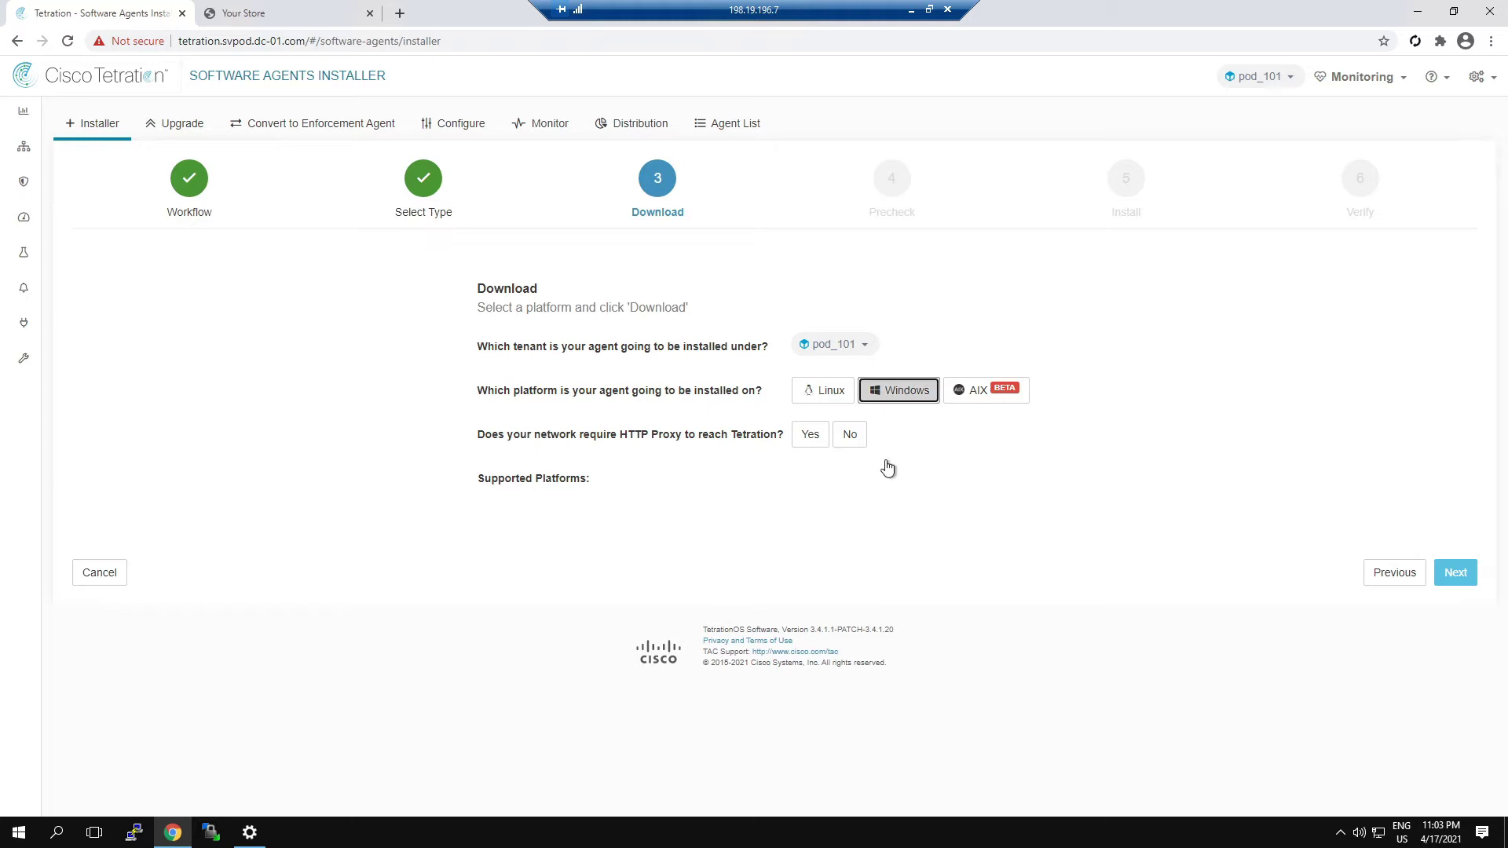
{"action": "left_click", "coordinate": [841, 440]}
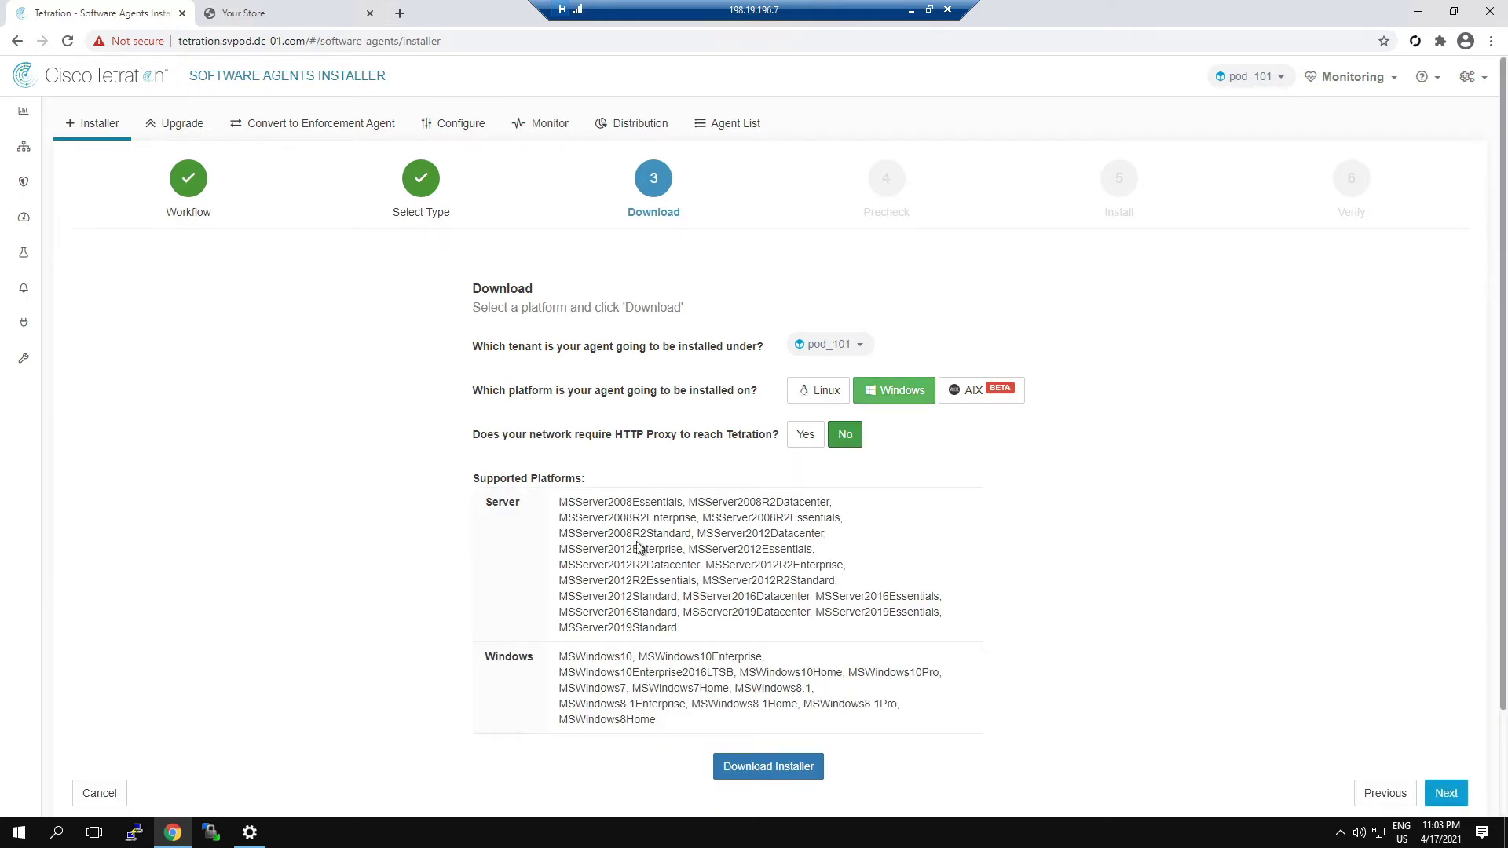
{"action": "left_click", "coordinate": [750, 768]}
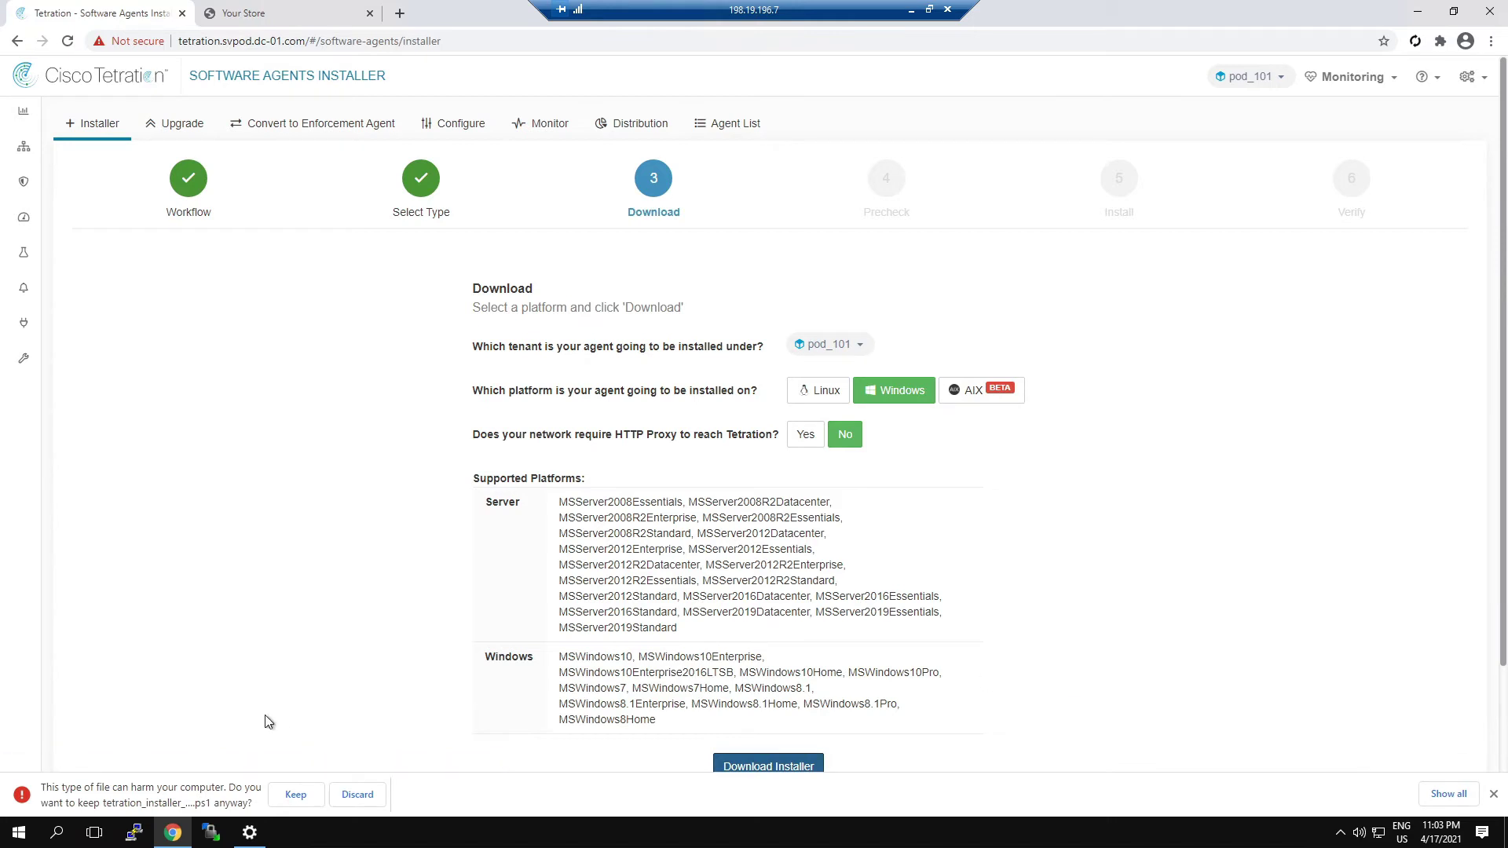
{"action": "left_click", "coordinate": [294, 795]}
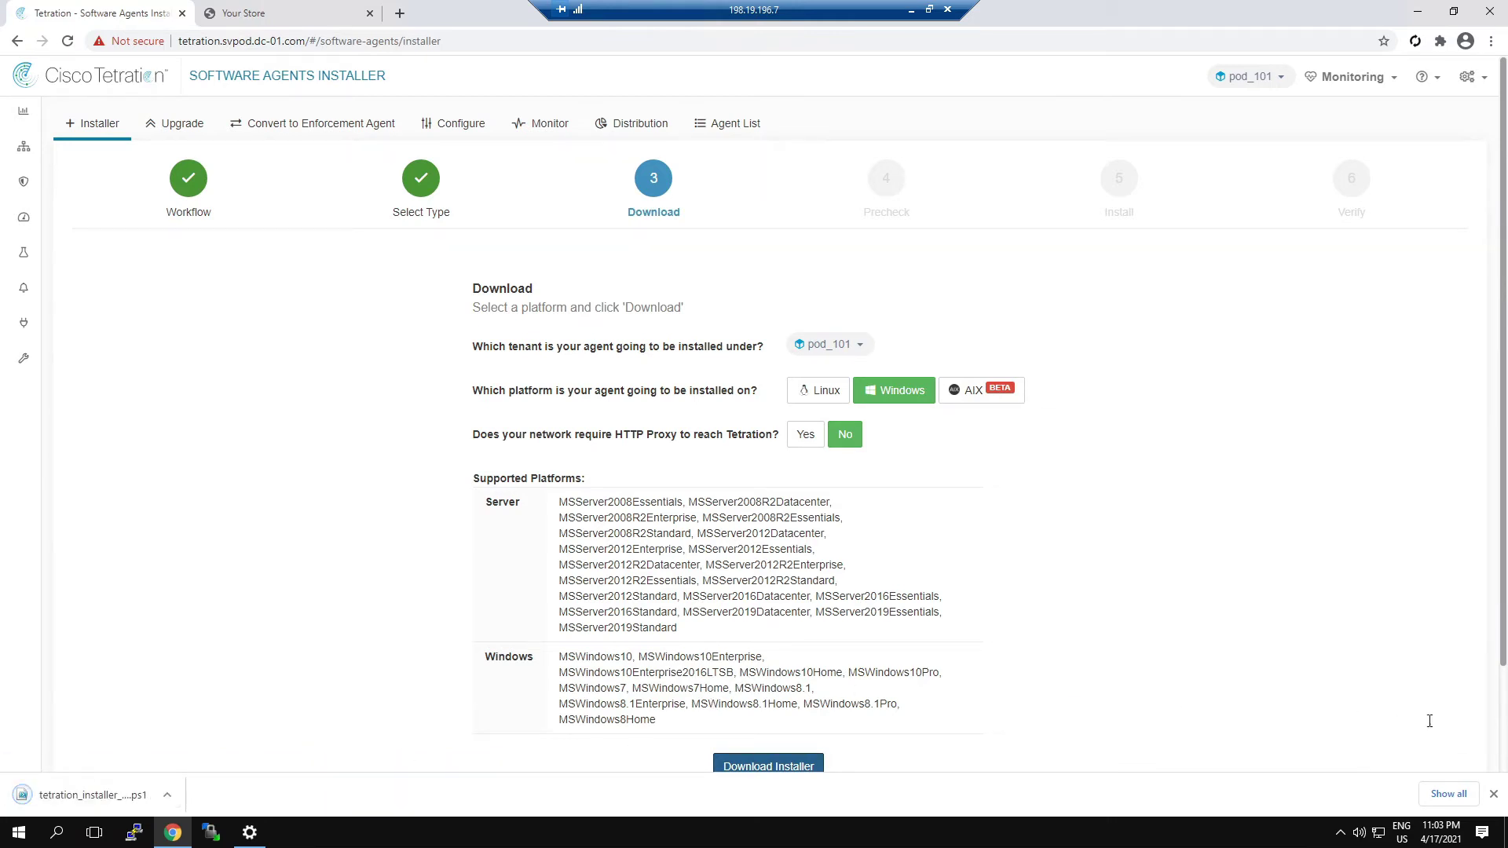
{"action": "scroll", "coordinate": [1479, 693], "scroll_direction": "down", "scroll_amount": 2}
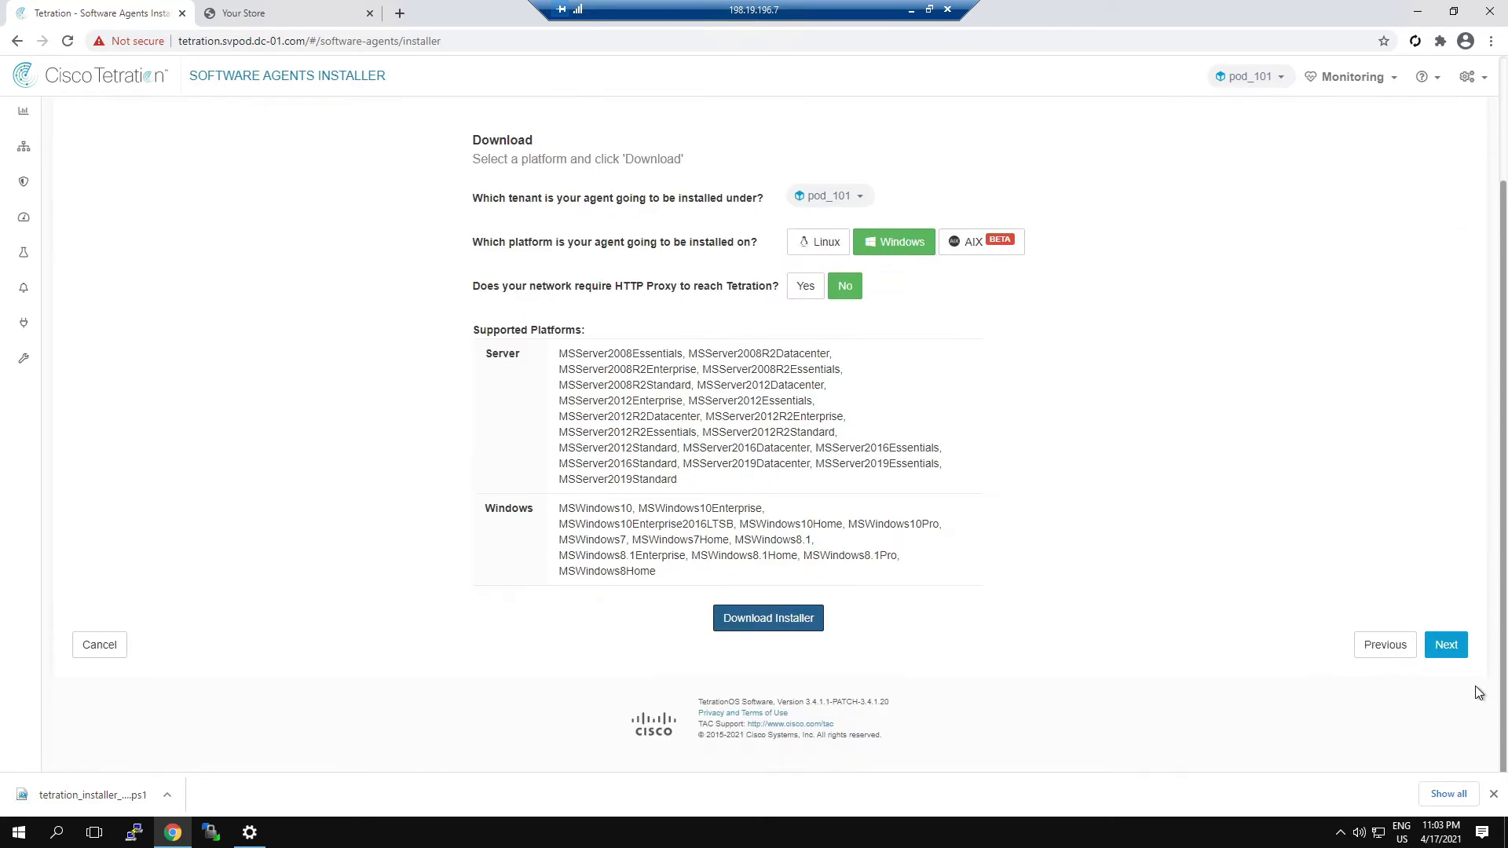
Step: Advance the installer wizard through Precheck to the Install step for tetration_windows_installer.ps1
{"action": "left_click", "coordinate": [1445, 643]}
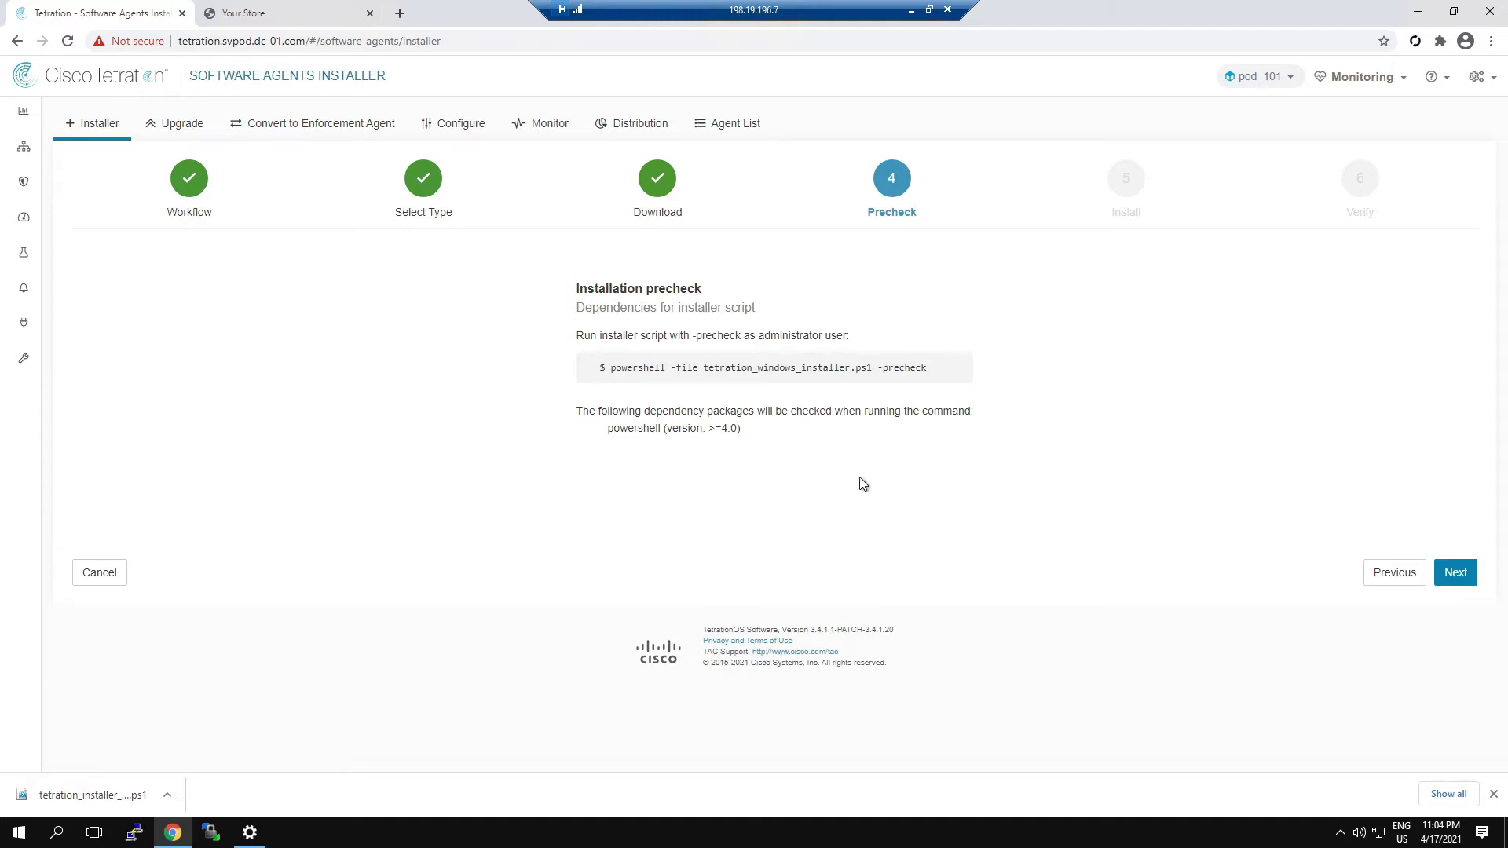
{"action": "left_click", "coordinate": [1451, 573]}
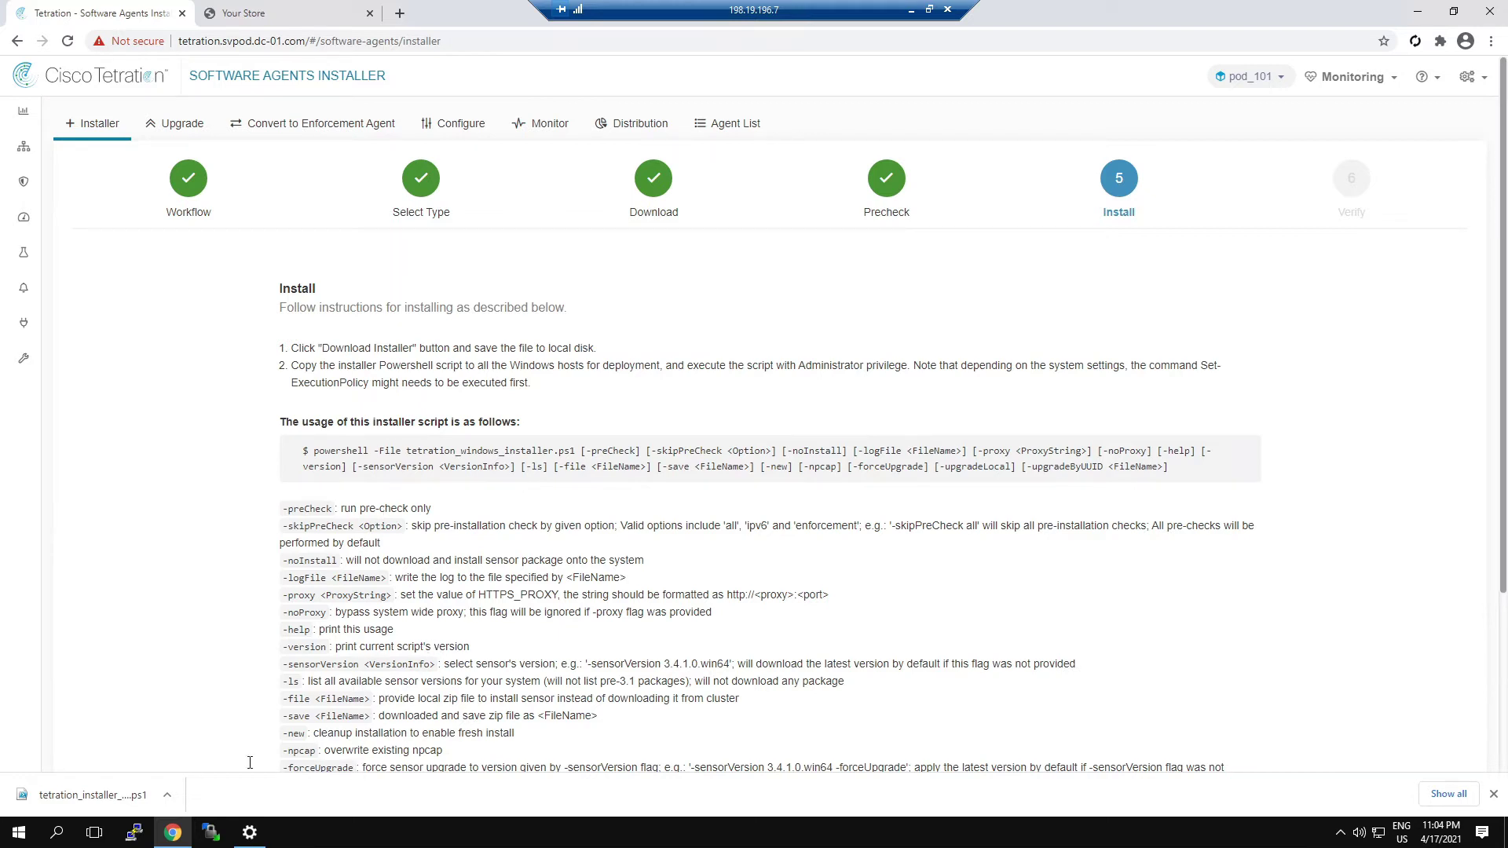
Step: Show the installer in Downloads and confirm Apps & features lists no Cisco Tetration agent
{"action": "left_click", "coordinate": [167, 797]}
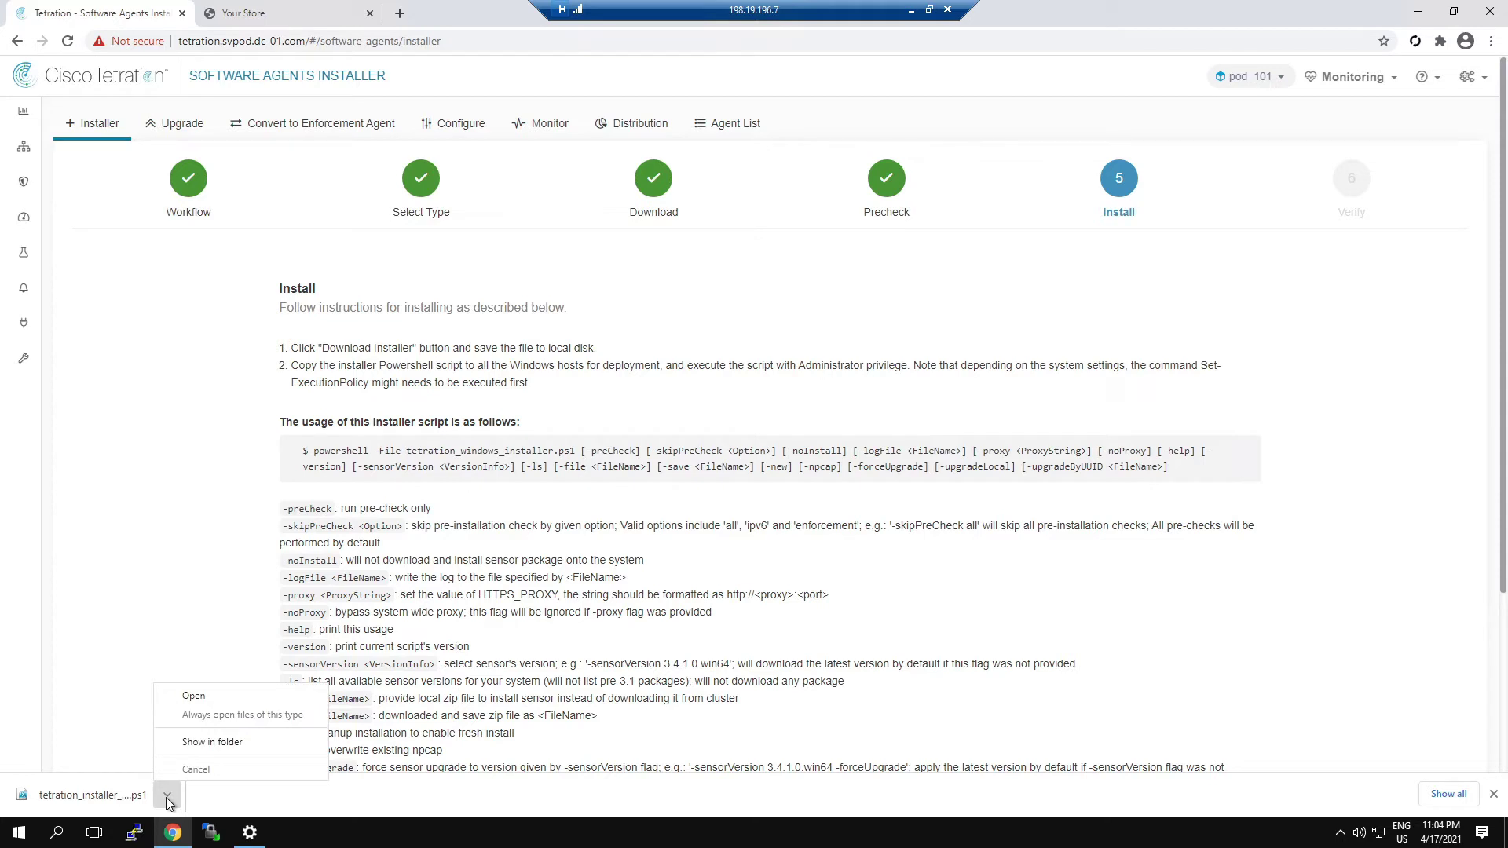
{"action": "left_click", "coordinate": [212, 743]}
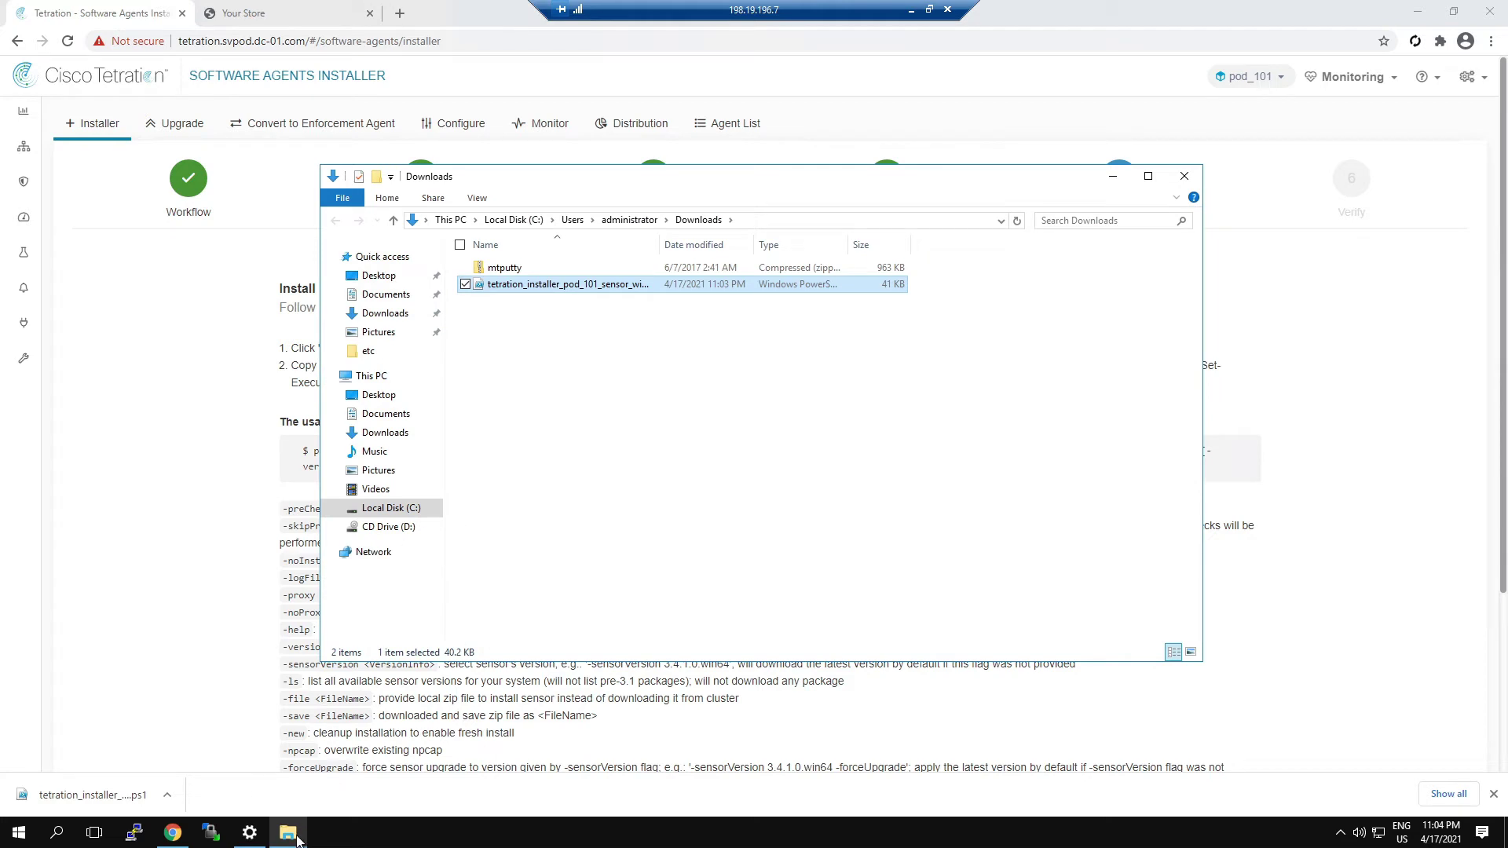
{"action": "left_click", "coordinate": [251, 834]}
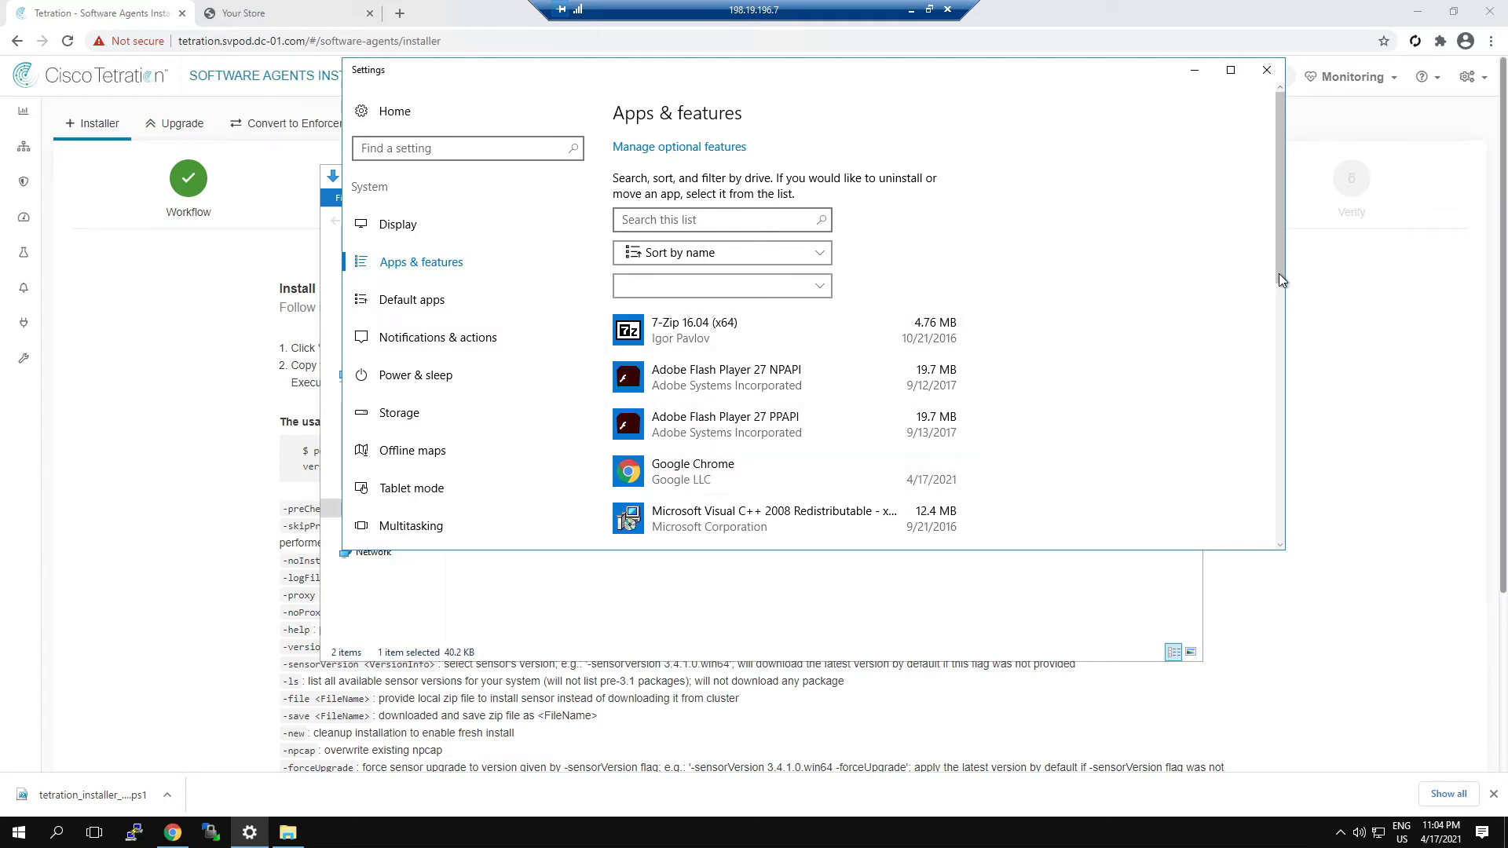
{"action": "scroll", "coordinate": [1280, 383], "scroll_direction": "down", "scroll_amount": 2}
{"action": "scroll", "coordinate": [1283, 389], "scroll_direction": "down", "scroll_amount": 6}
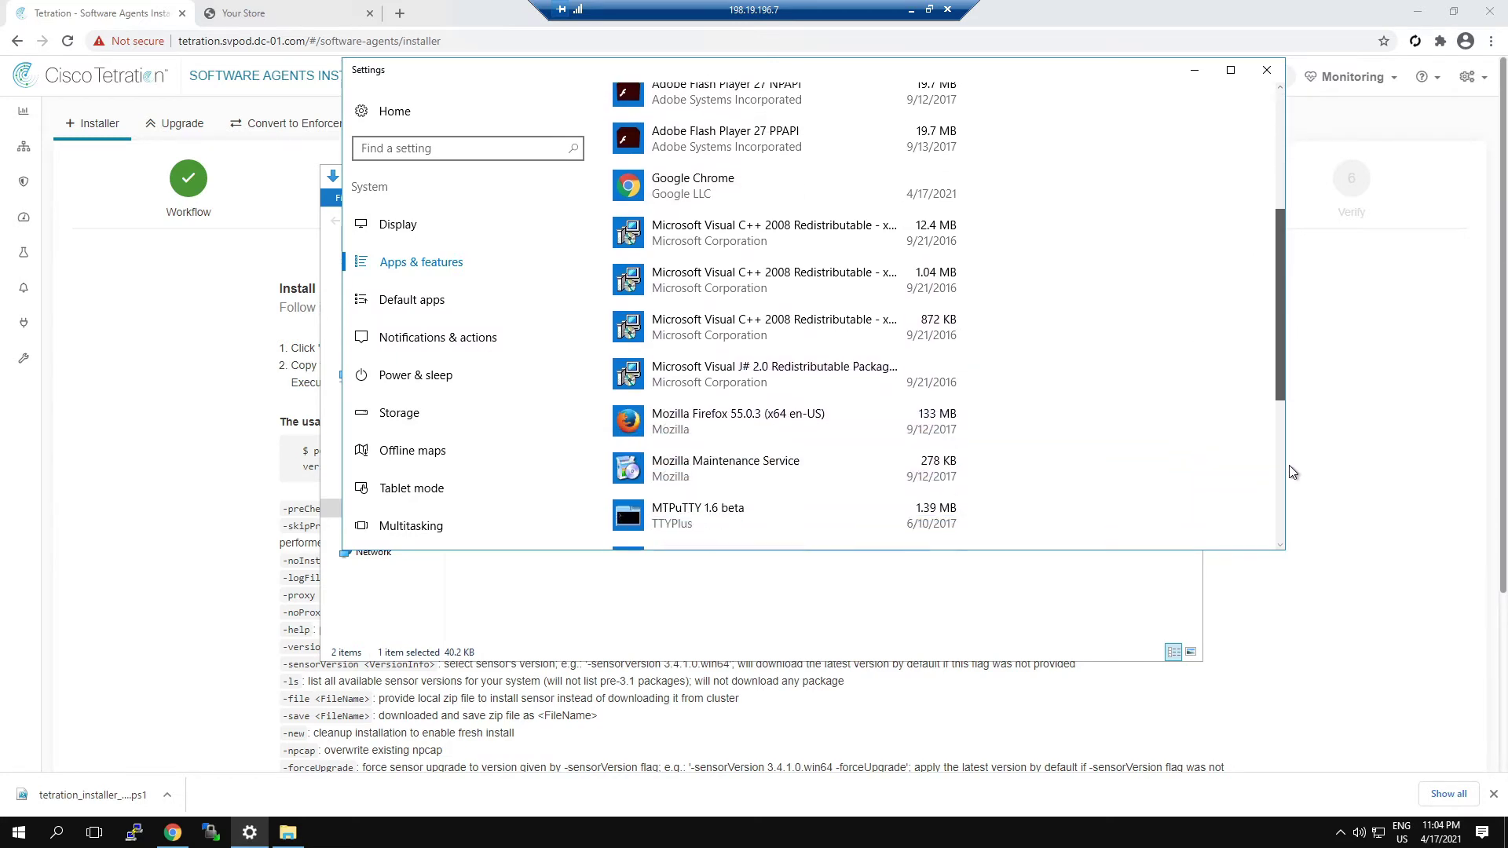
{"action": "left_click_drag", "start_coordinate": [1294, 557], "coordinate": [1292, 588]}
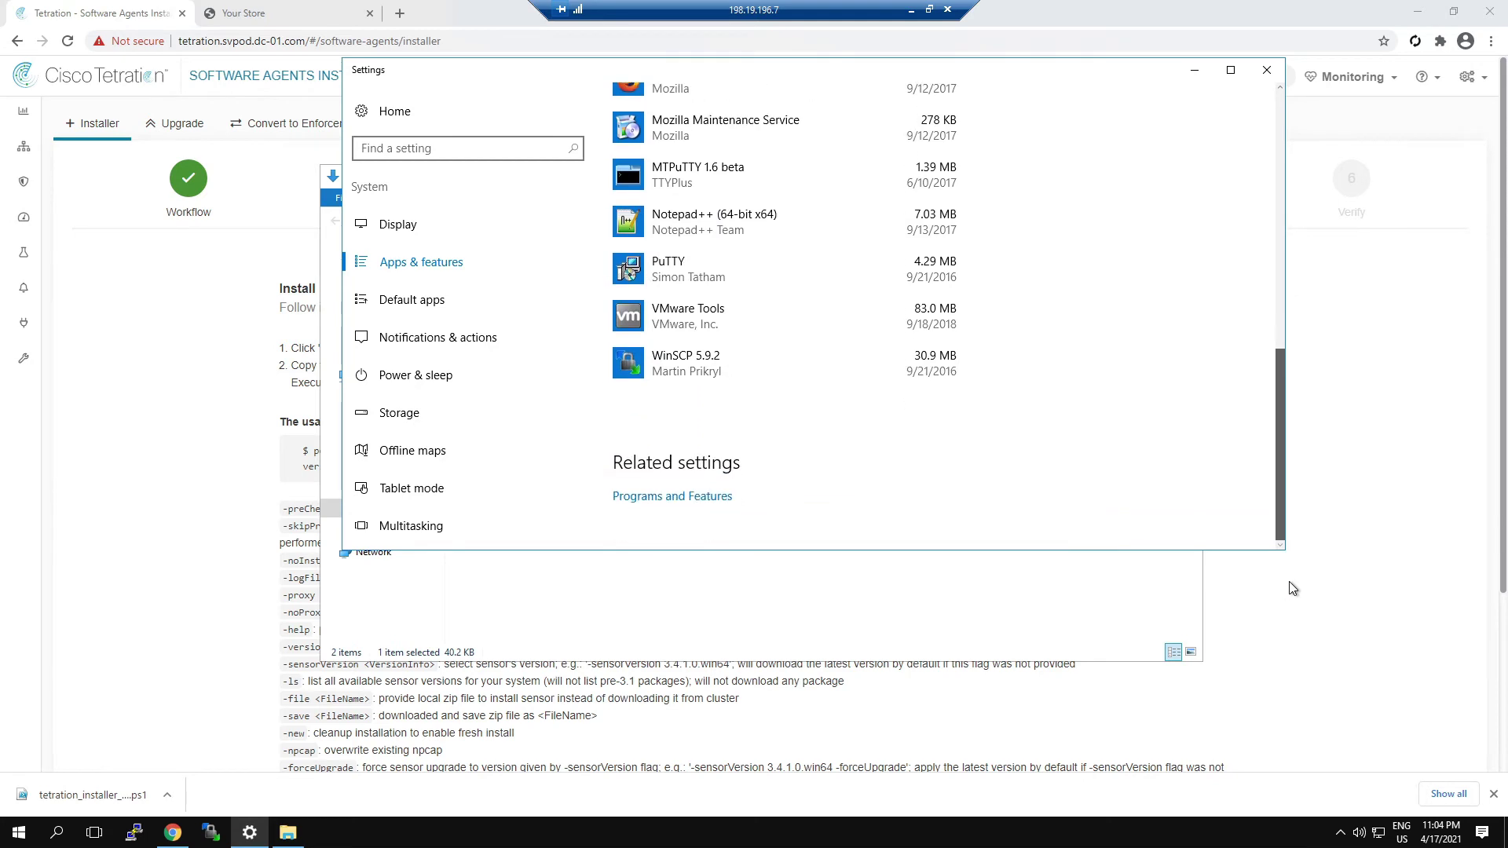
{"action": "left_click", "coordinate": [1273, 110]}
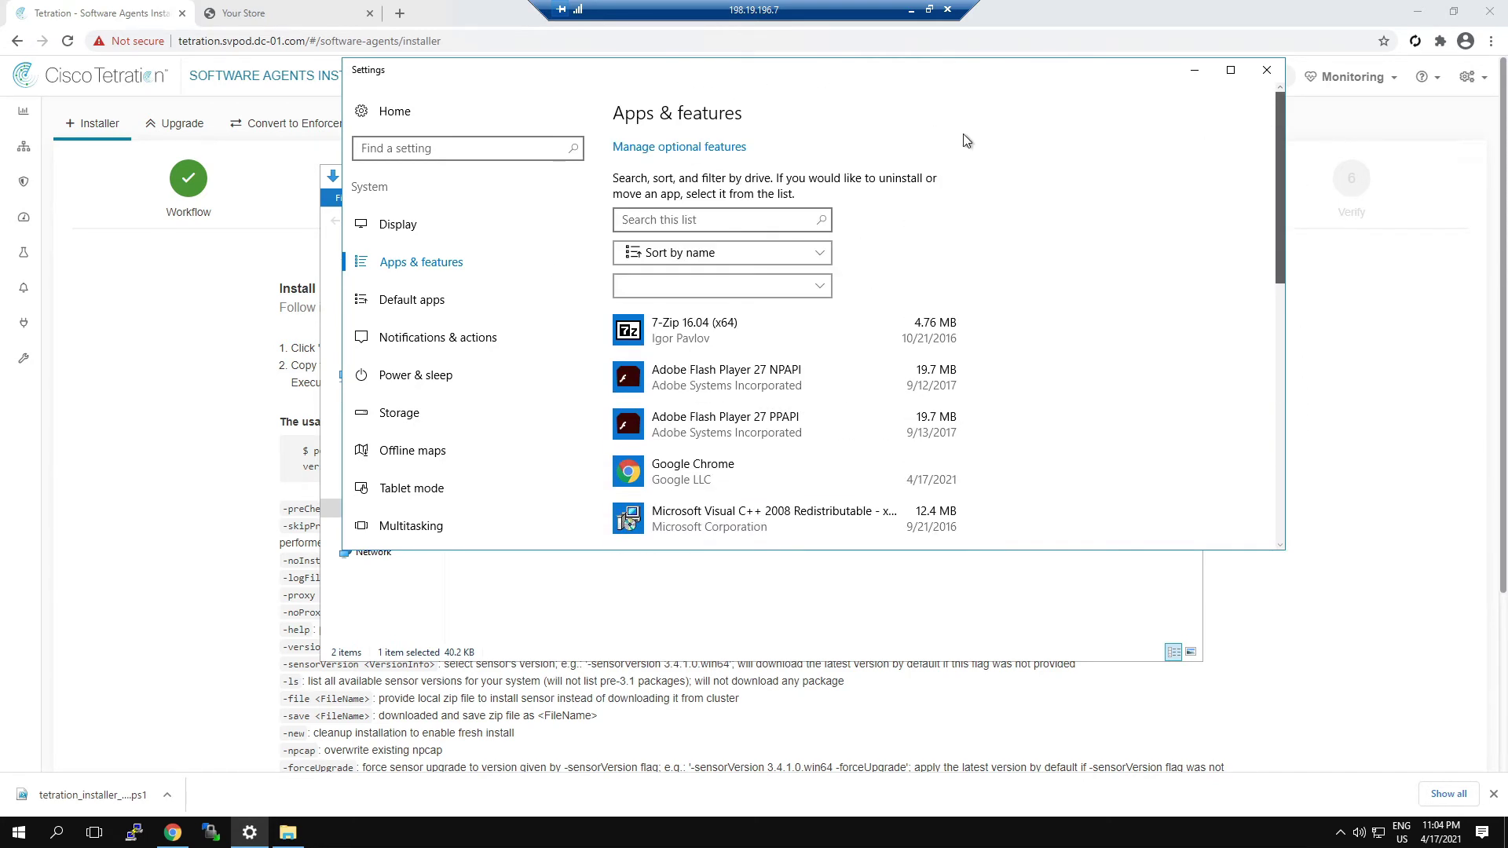
Step: Open the Services console via a 'services' search and confirm no Tetration service exists
{"action": "left_click", "coordinate": [57, 834]}
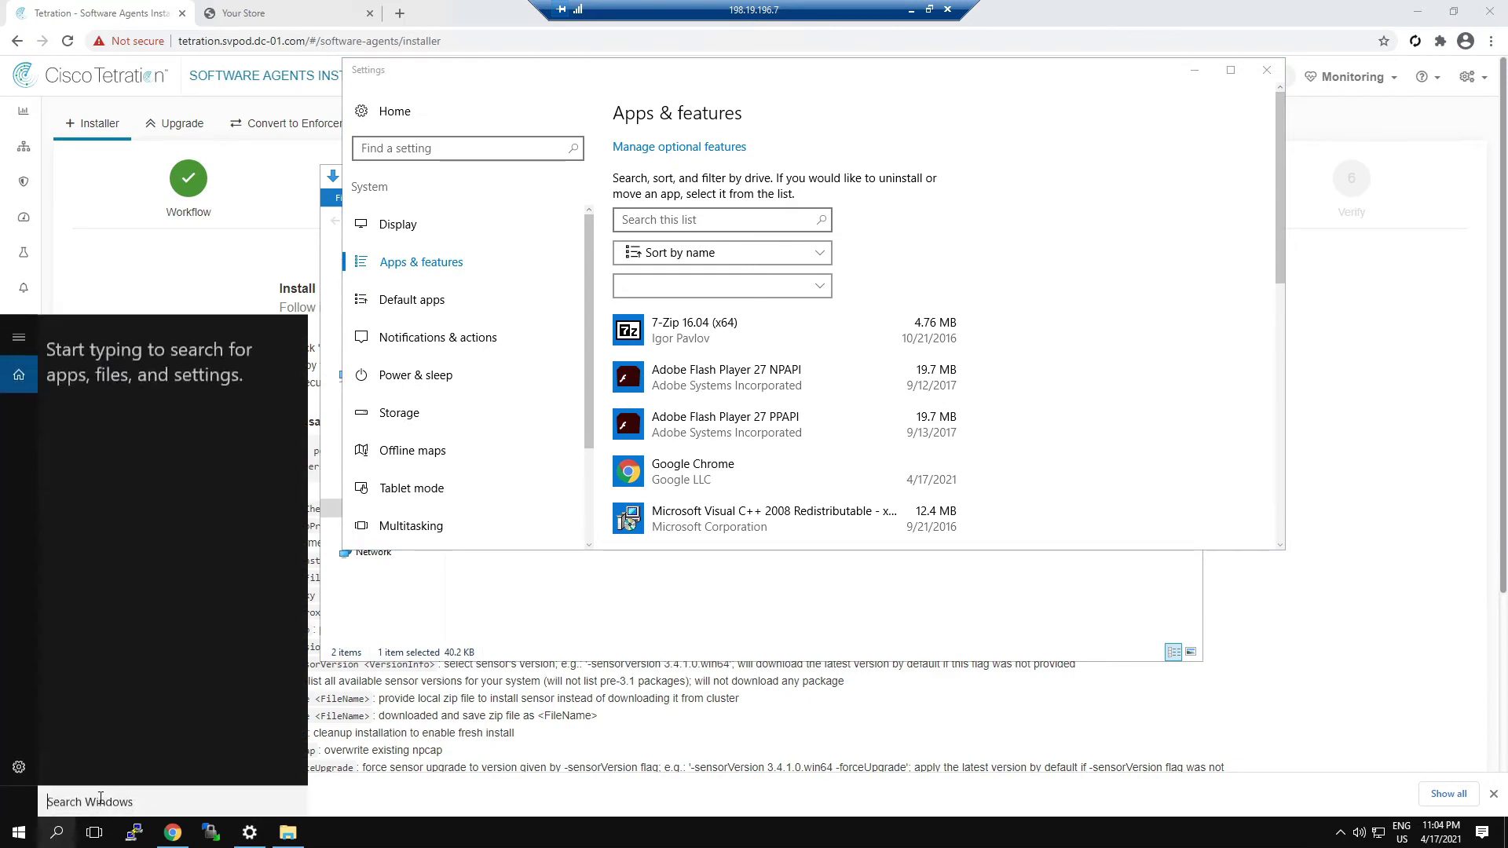
{"action": "type", "text": "services"}
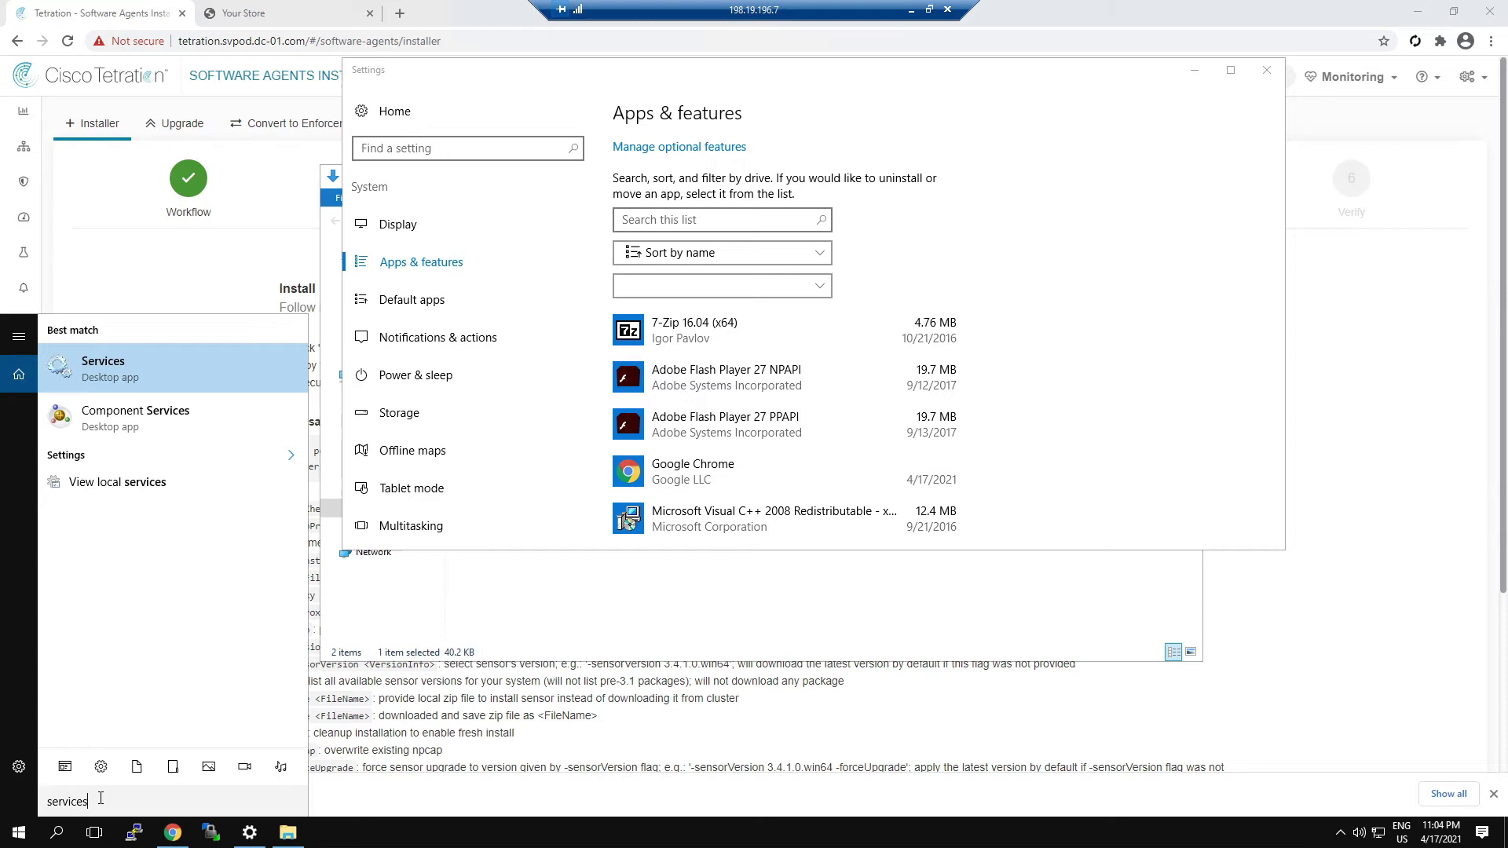
{"action": "key", "text": "Return"}
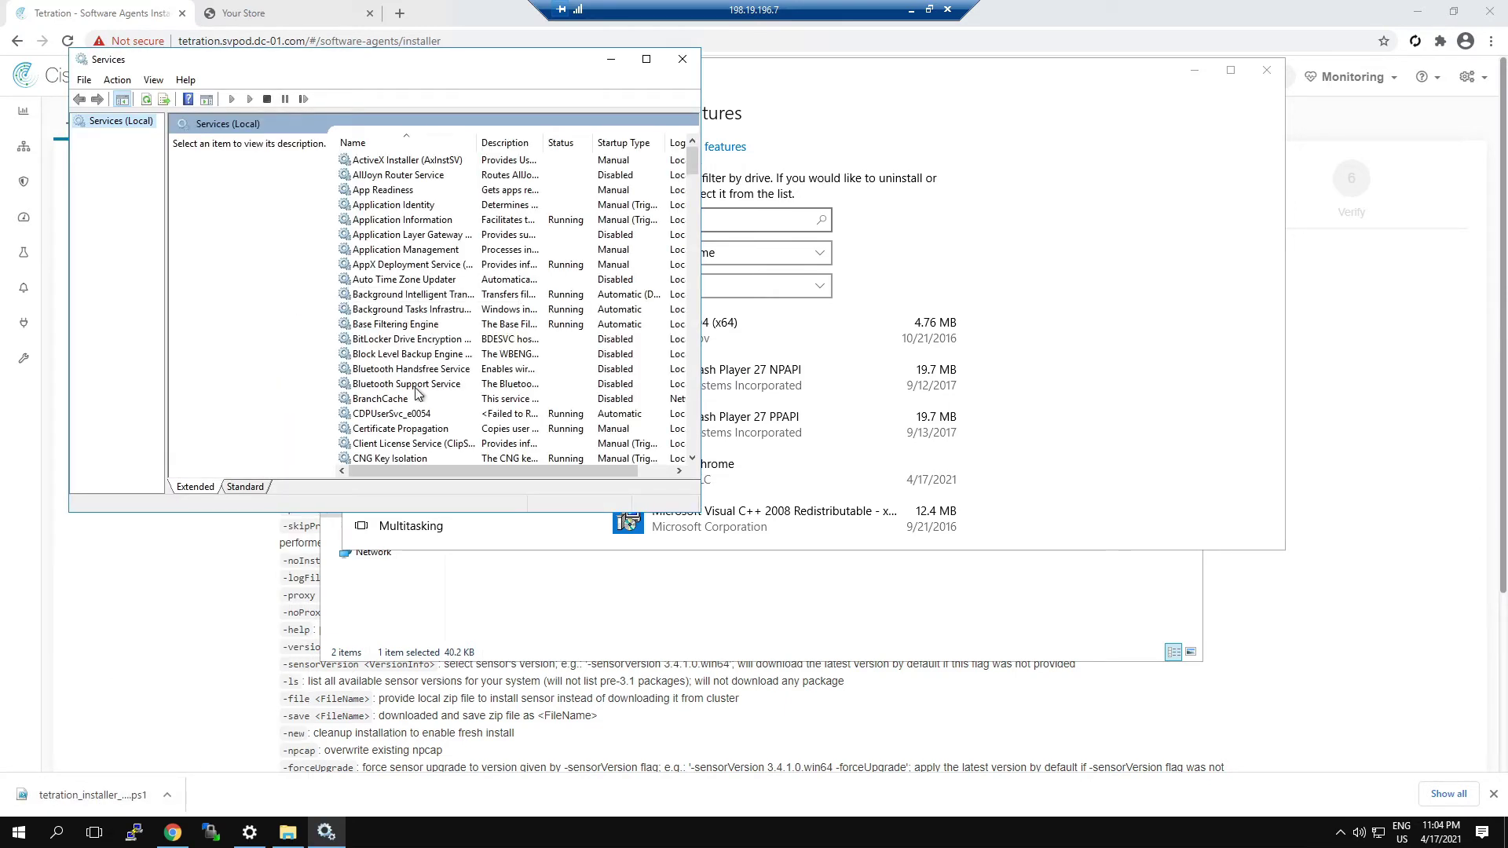
{"action": "scroll", "coordinate": [417, 392], "scroll_direction": "down", "scroll_amount": 20}
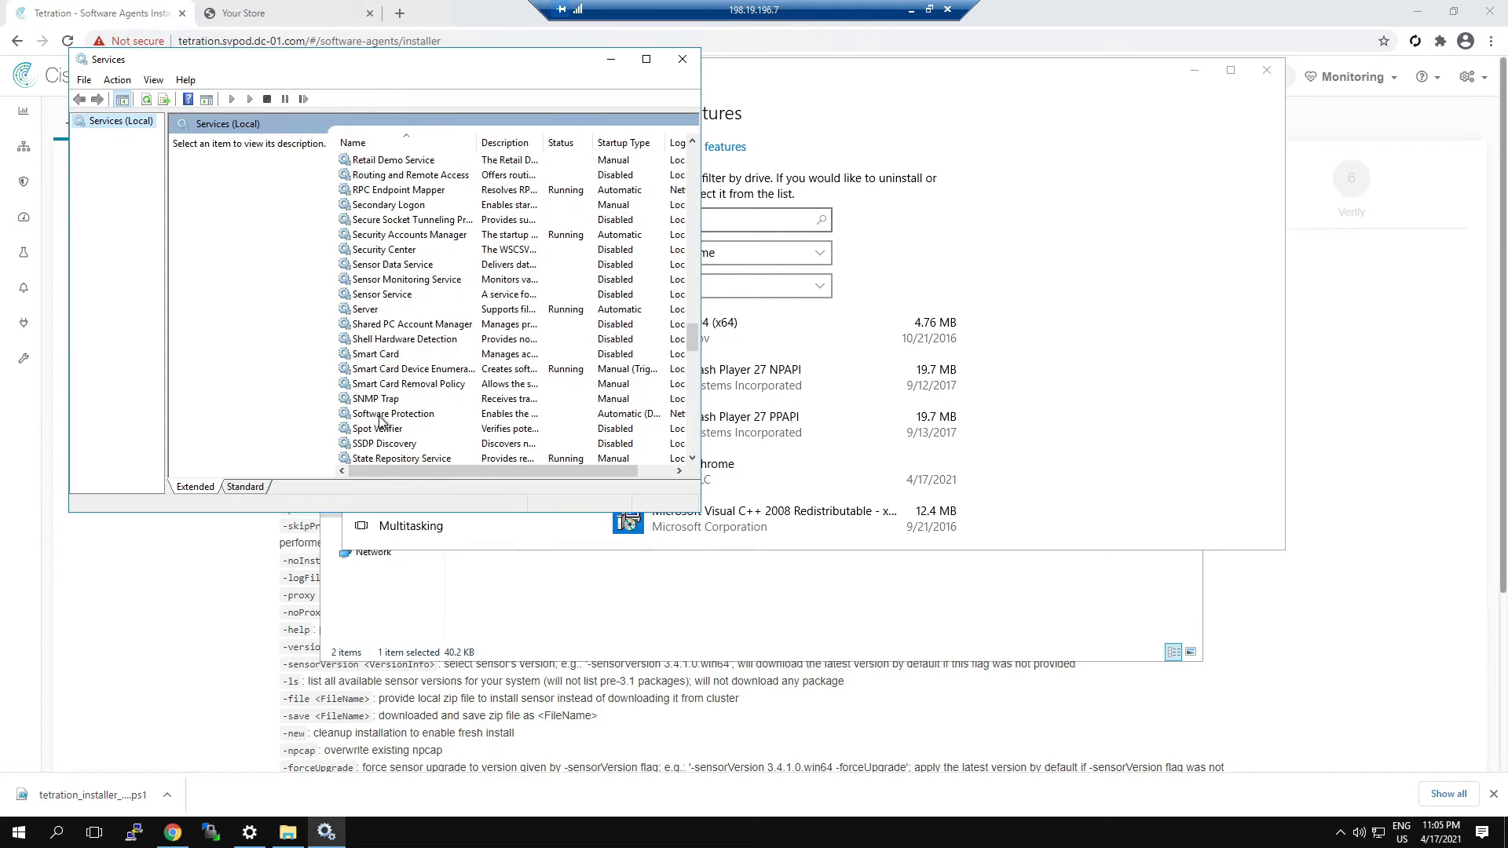
{"action": "scroll", "coordinate": [379, 420], "scroll_direction": "down", "scroll_amount": 3}
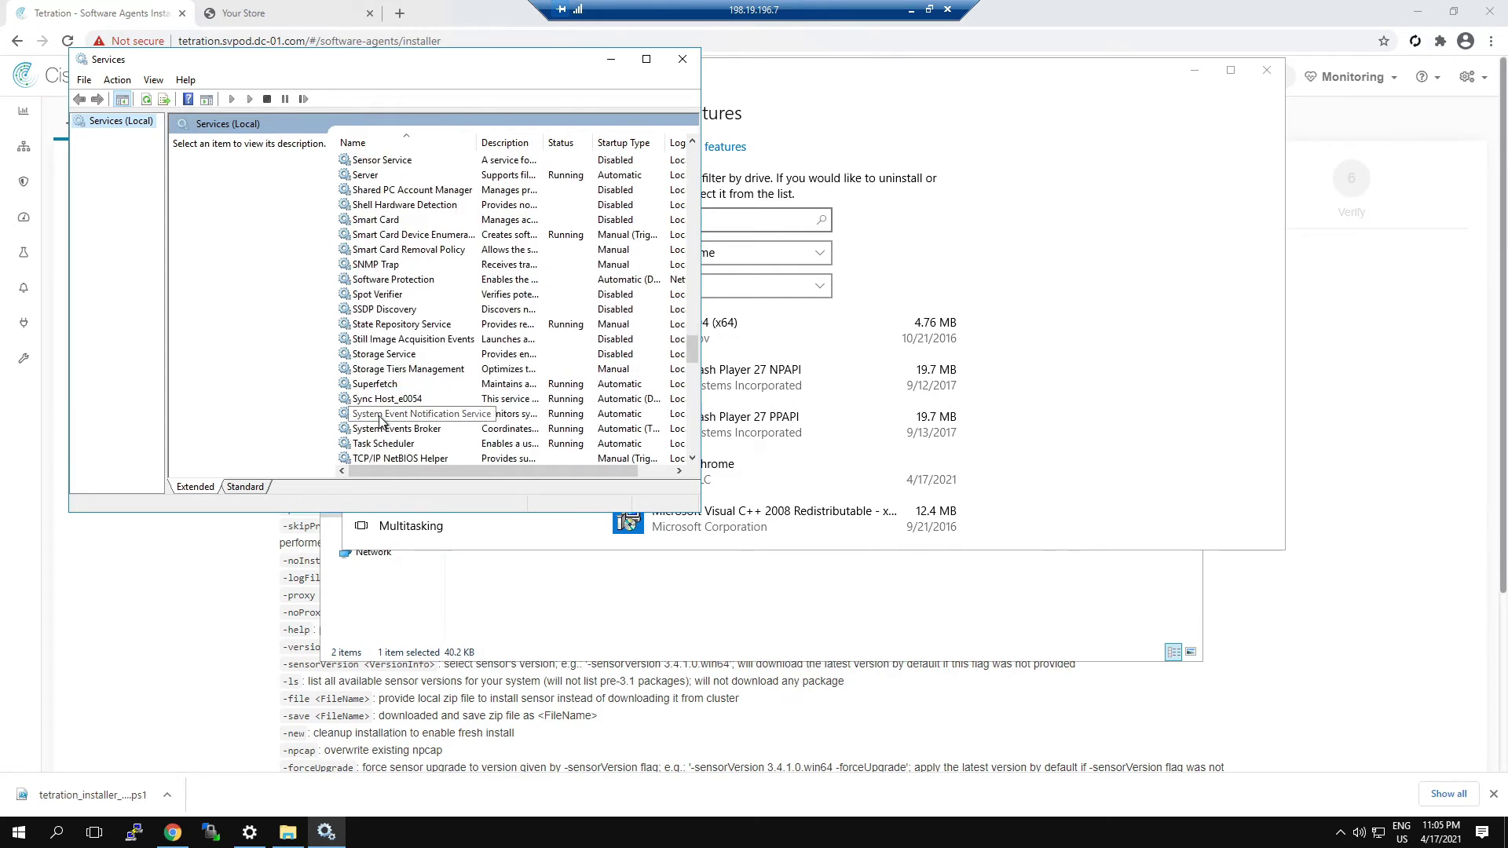
{"action": "scroll", "coordinate": [379, 420], "scroll_direction": "down", "scroll_amount": 4}
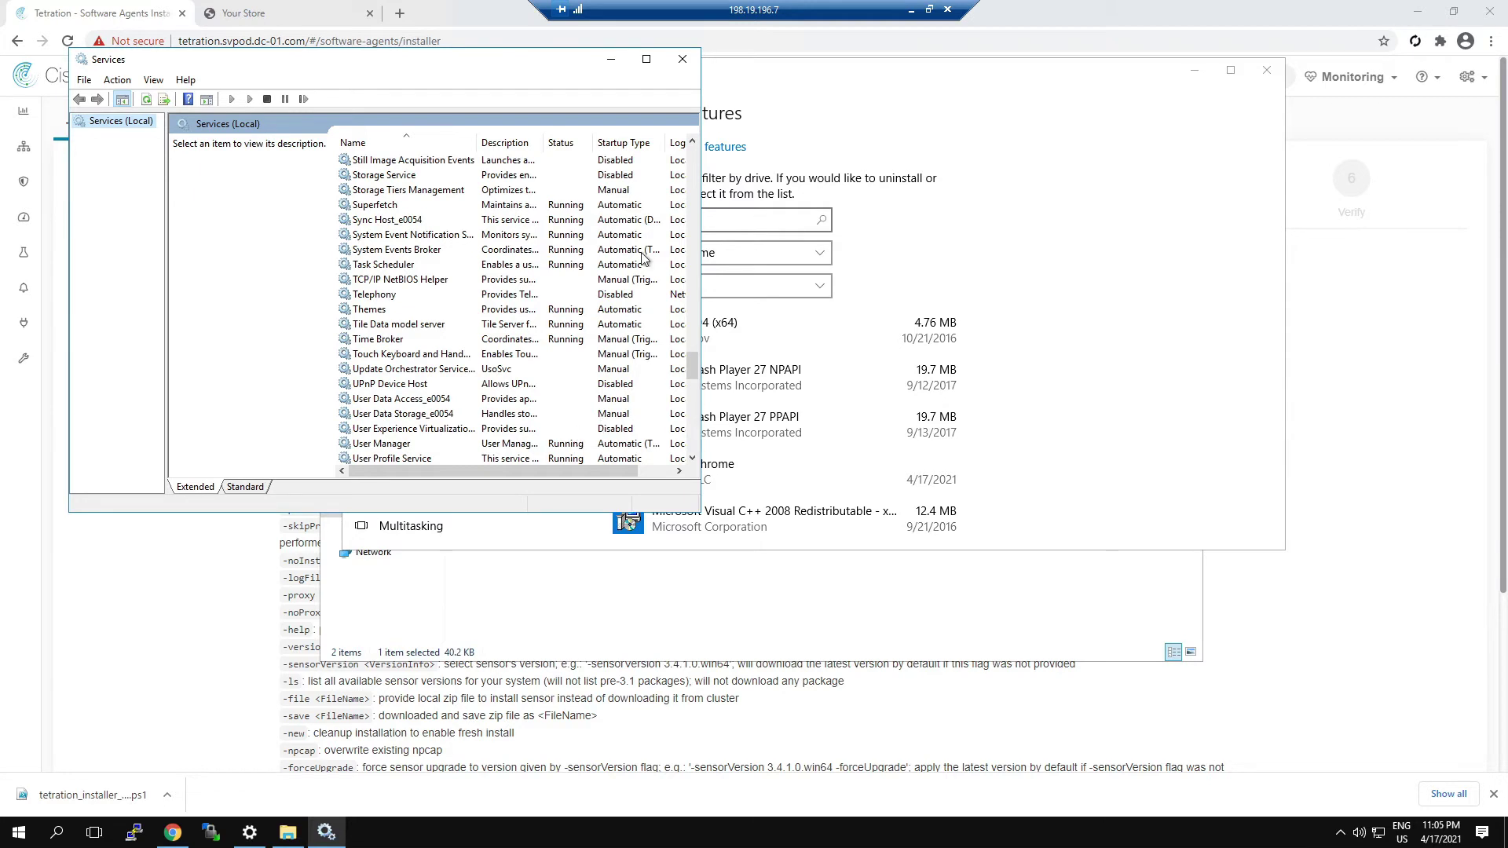
{"action": "scroll", "coordinate": [634, 312], "scroll_direction": "down", "scroll_amount": 5}
Step: Minimize Services and Settings, then run the Tetration installer .ps1 in Downloads with PowerShell
{"action": "left_click", "coordinate": [611, 60]}
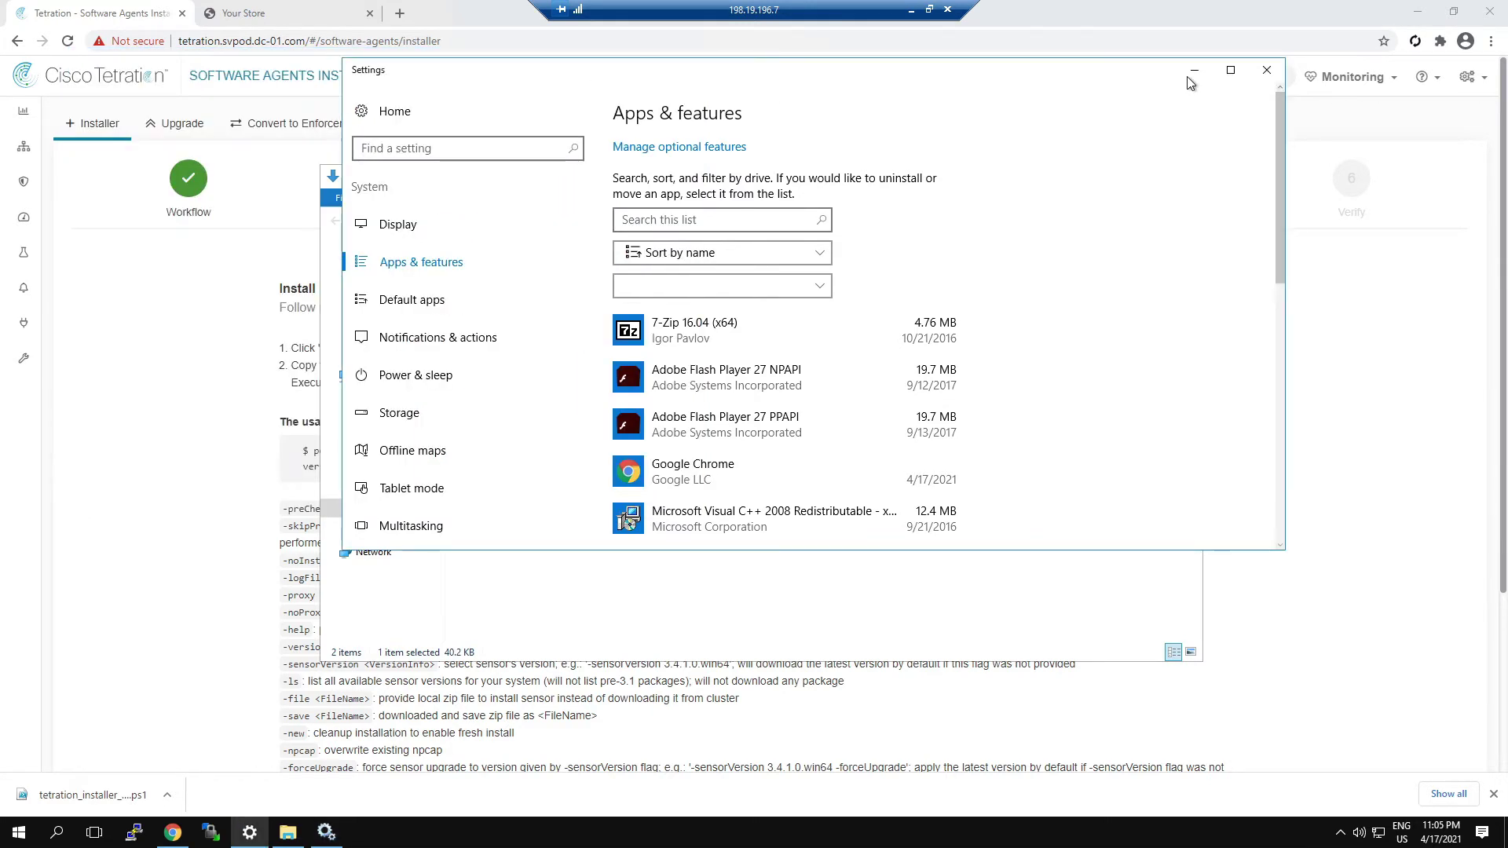
{"action": "left_click", "coordinate": [1193, 77]}
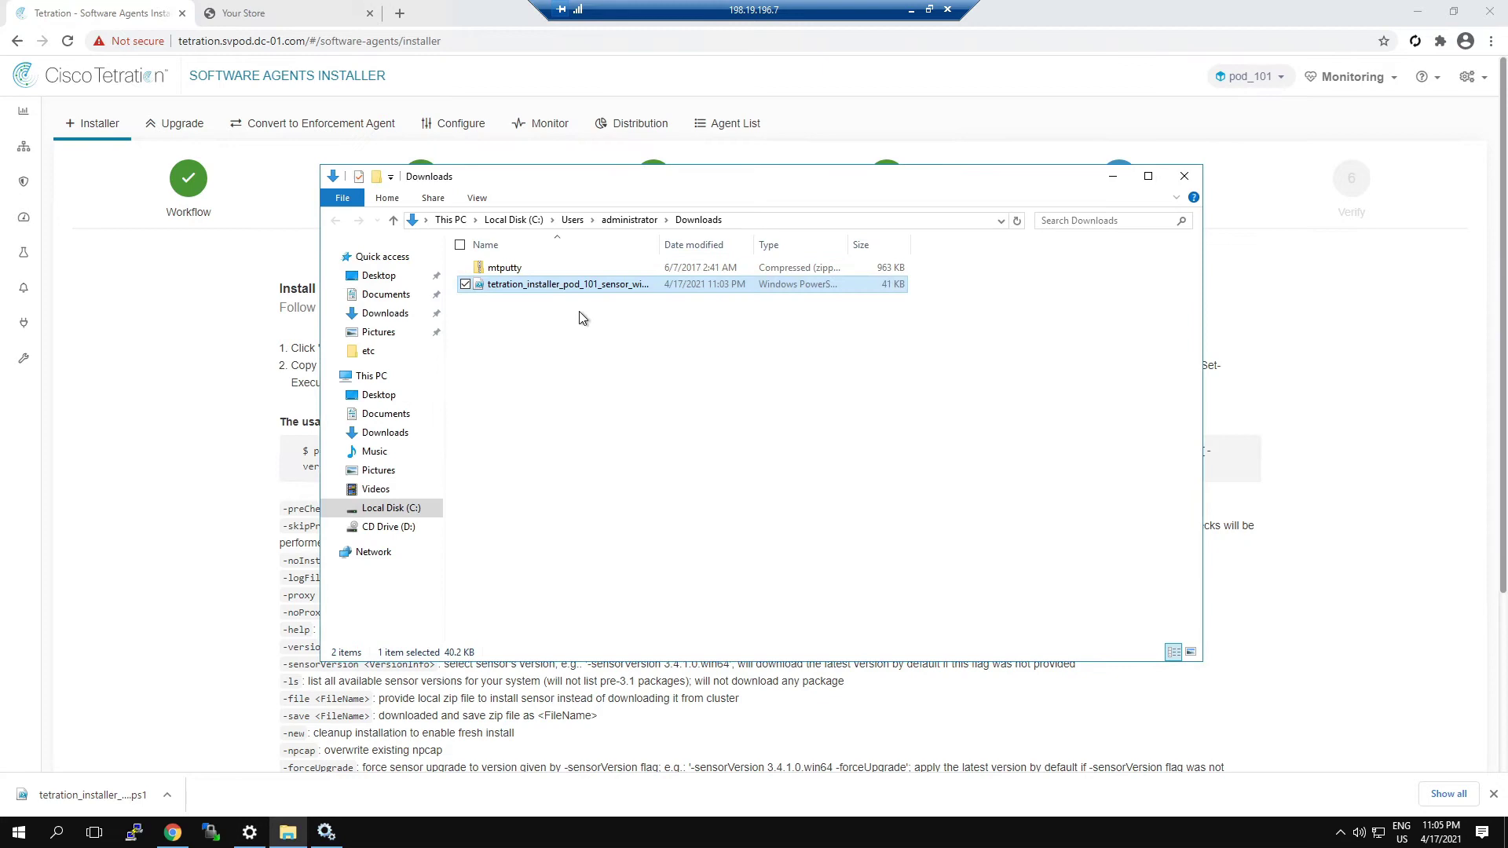
{"action": "right_click", "coordinate": [546, 291]}
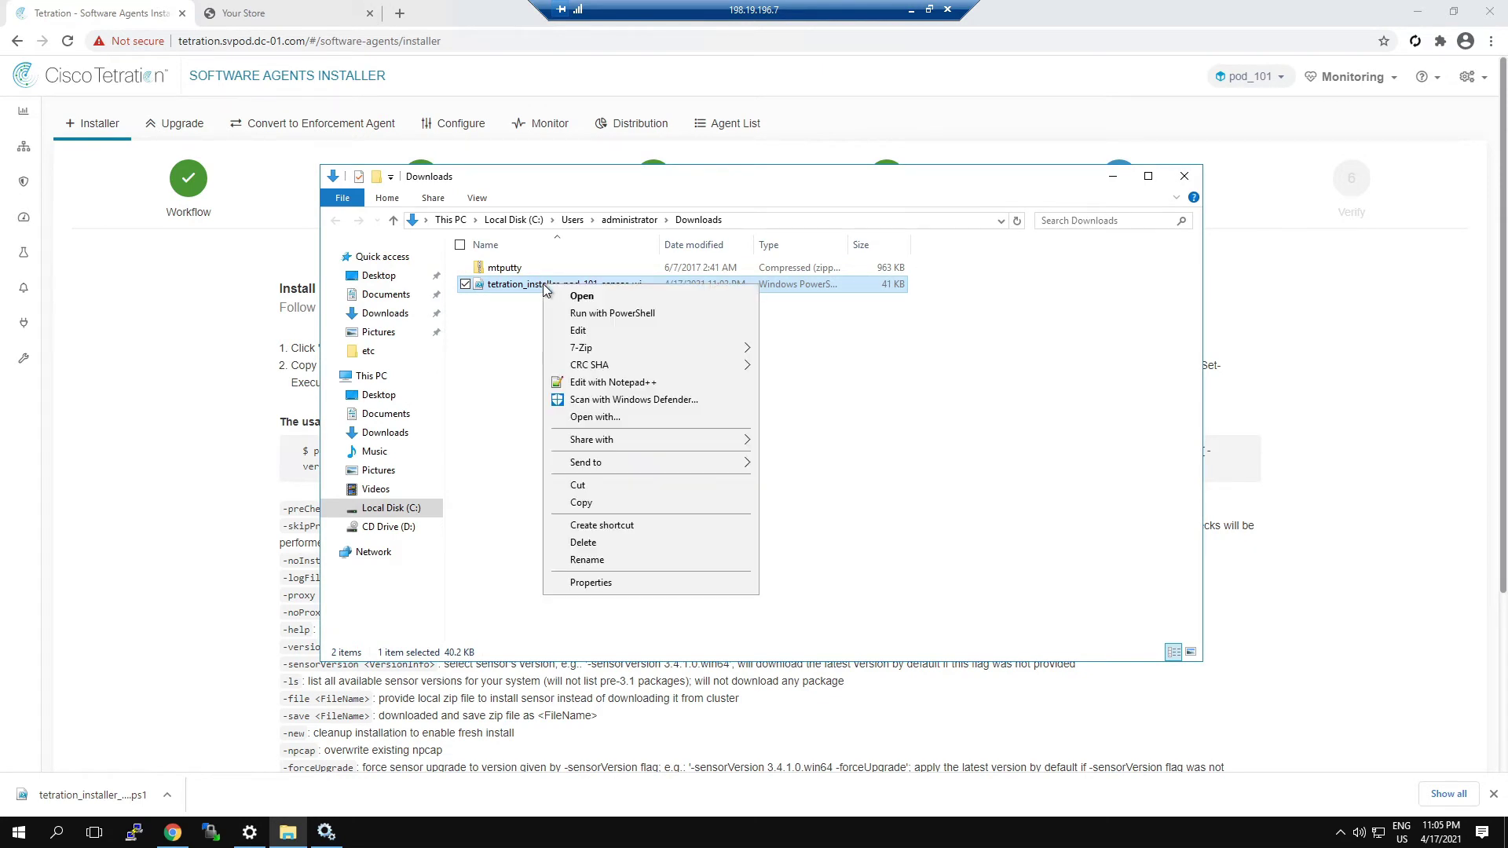
{"action": "left_click", "coordinate": [606, 314]}
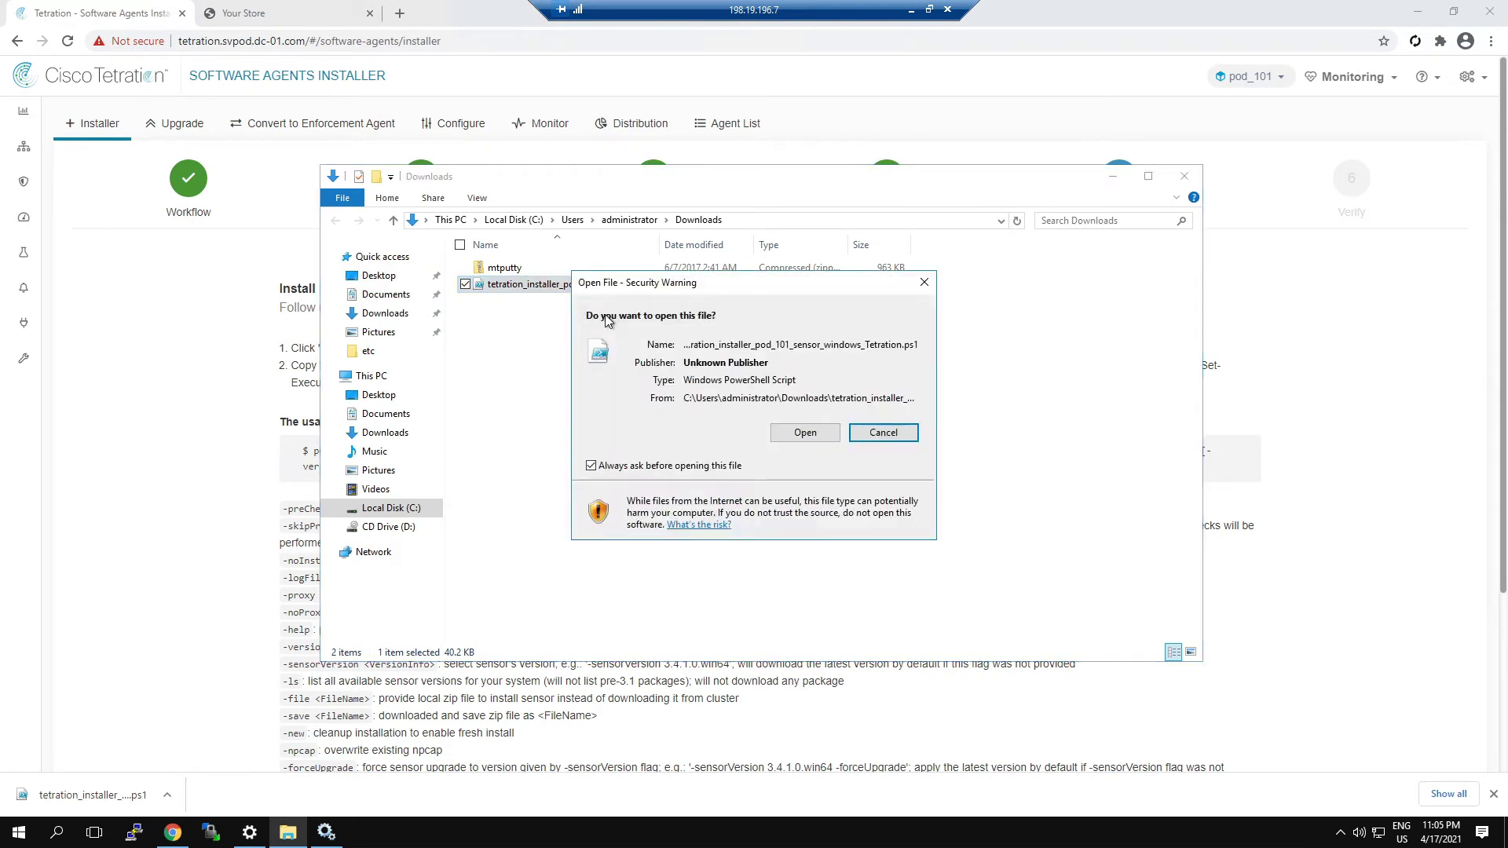
Step: Allow the script past the security warning and answer Y to the execution policy prompt
{"action": "left_click", "coordinate": [809, 435]}
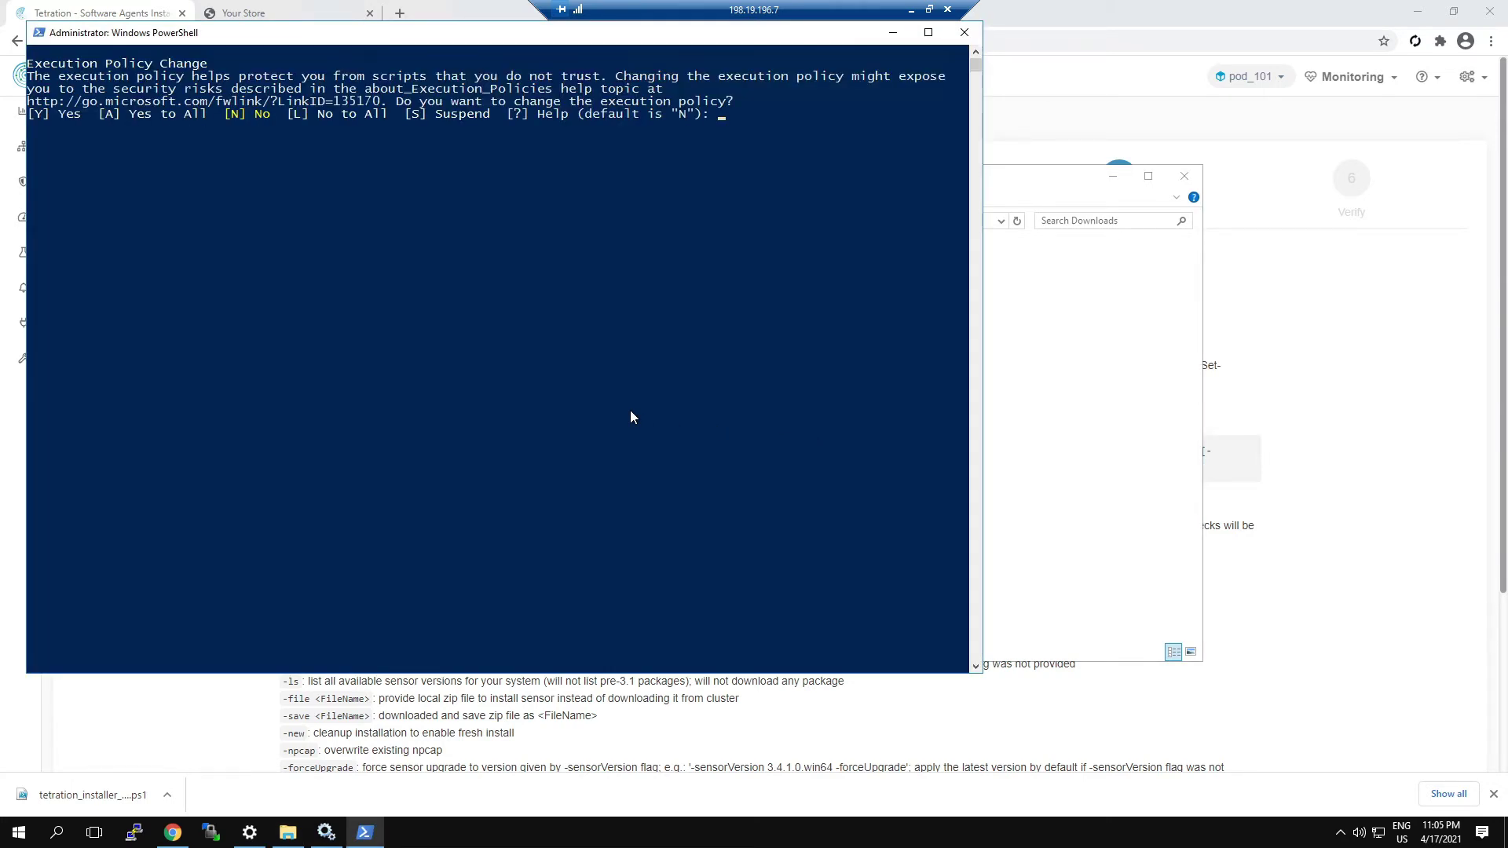
{"action": "type", "text": "Y"}
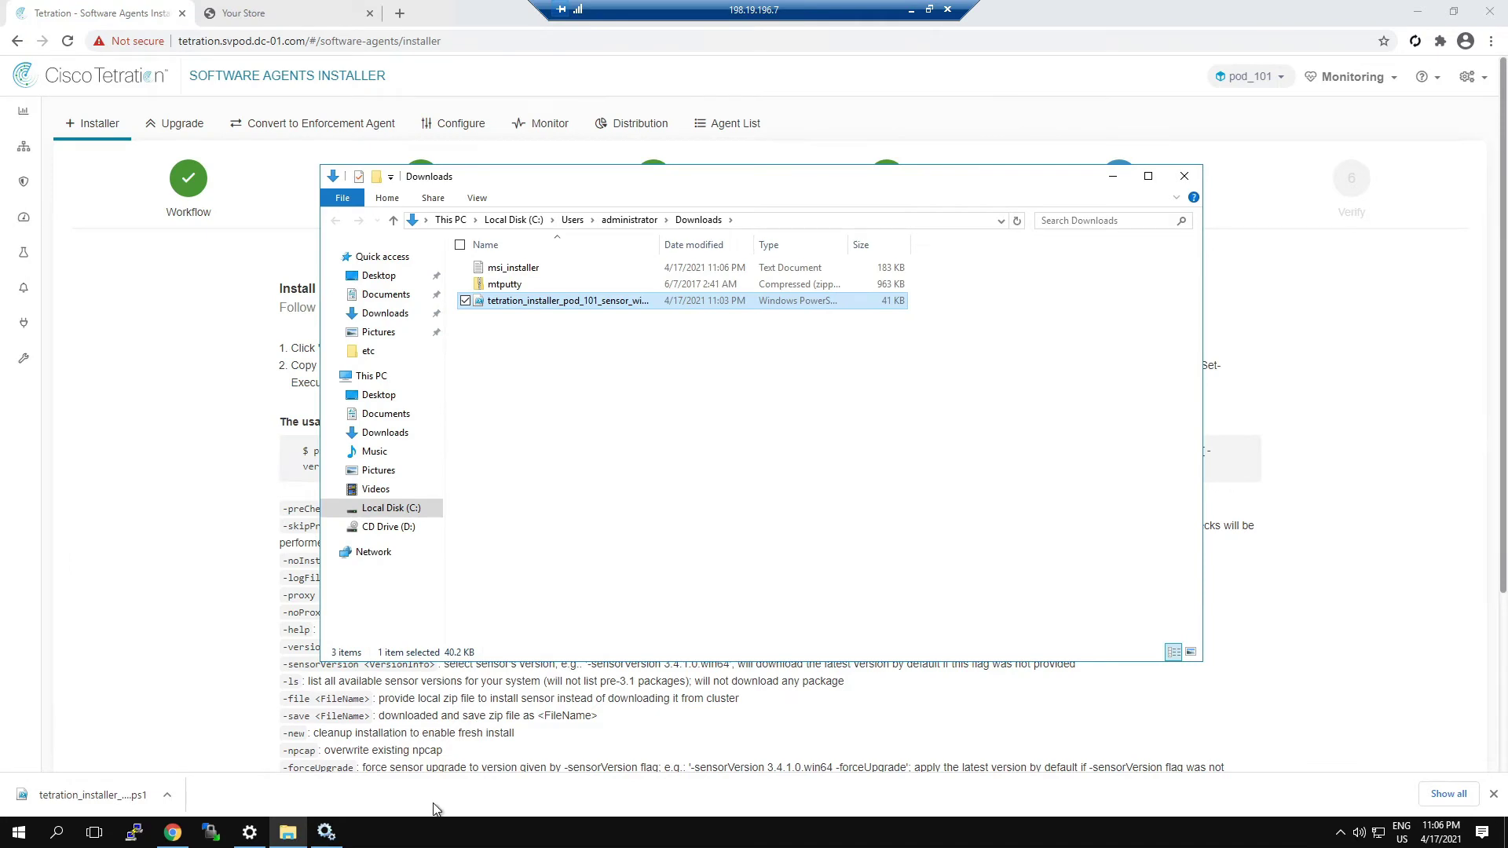
Step: Find Cisco Tetration Agent (45.0 MB, installed 4/17/2021) in the Apps & features list
{"action": "left_click", "coordinate": [249, 835]}
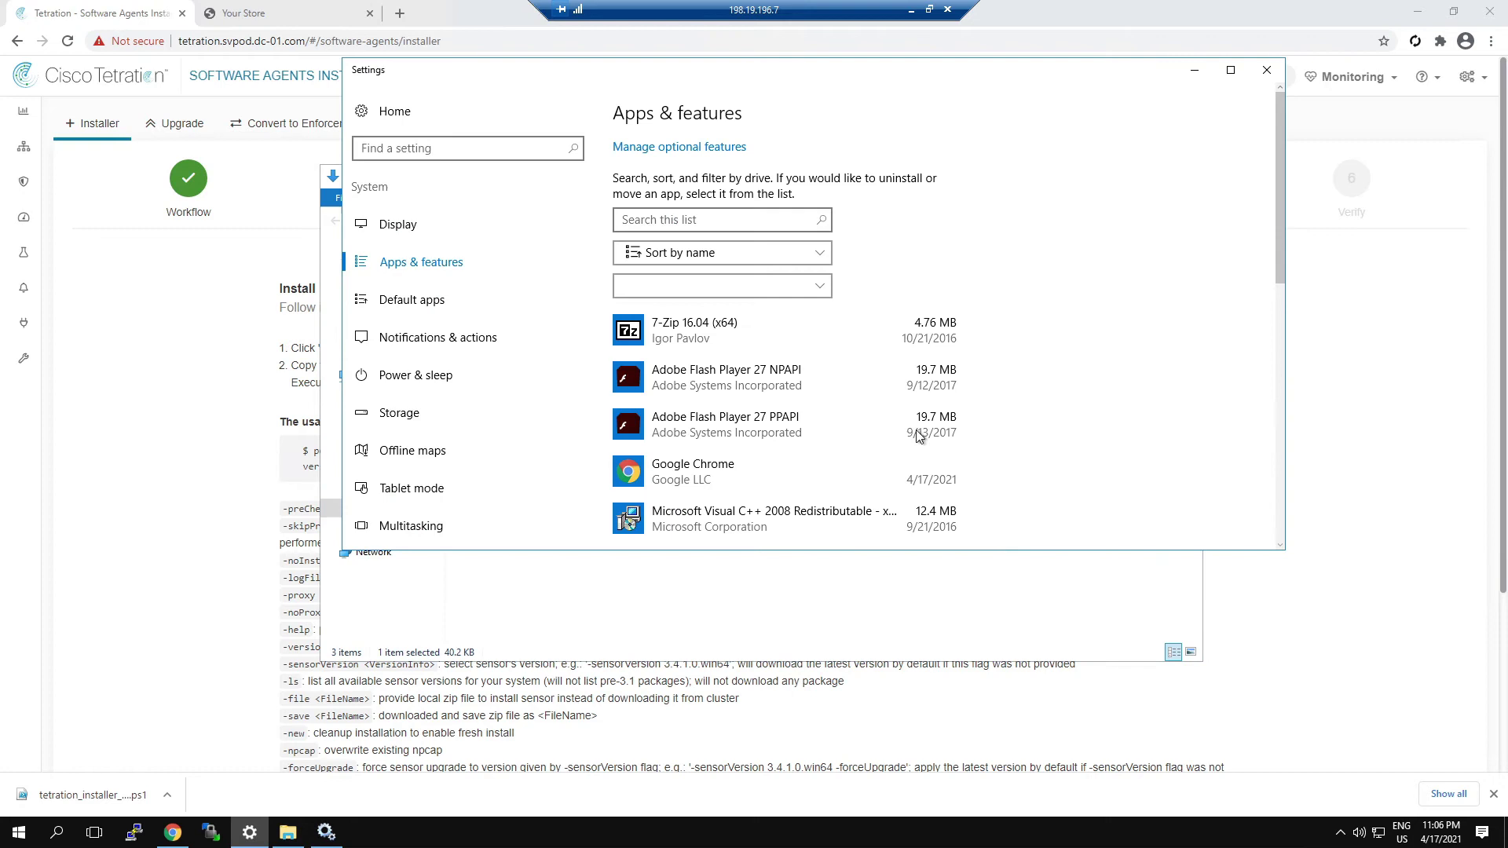
{"action": "scroll", "coordinate": [1117, 344], "scroll_direction": "down", "scroll_amount": 2}
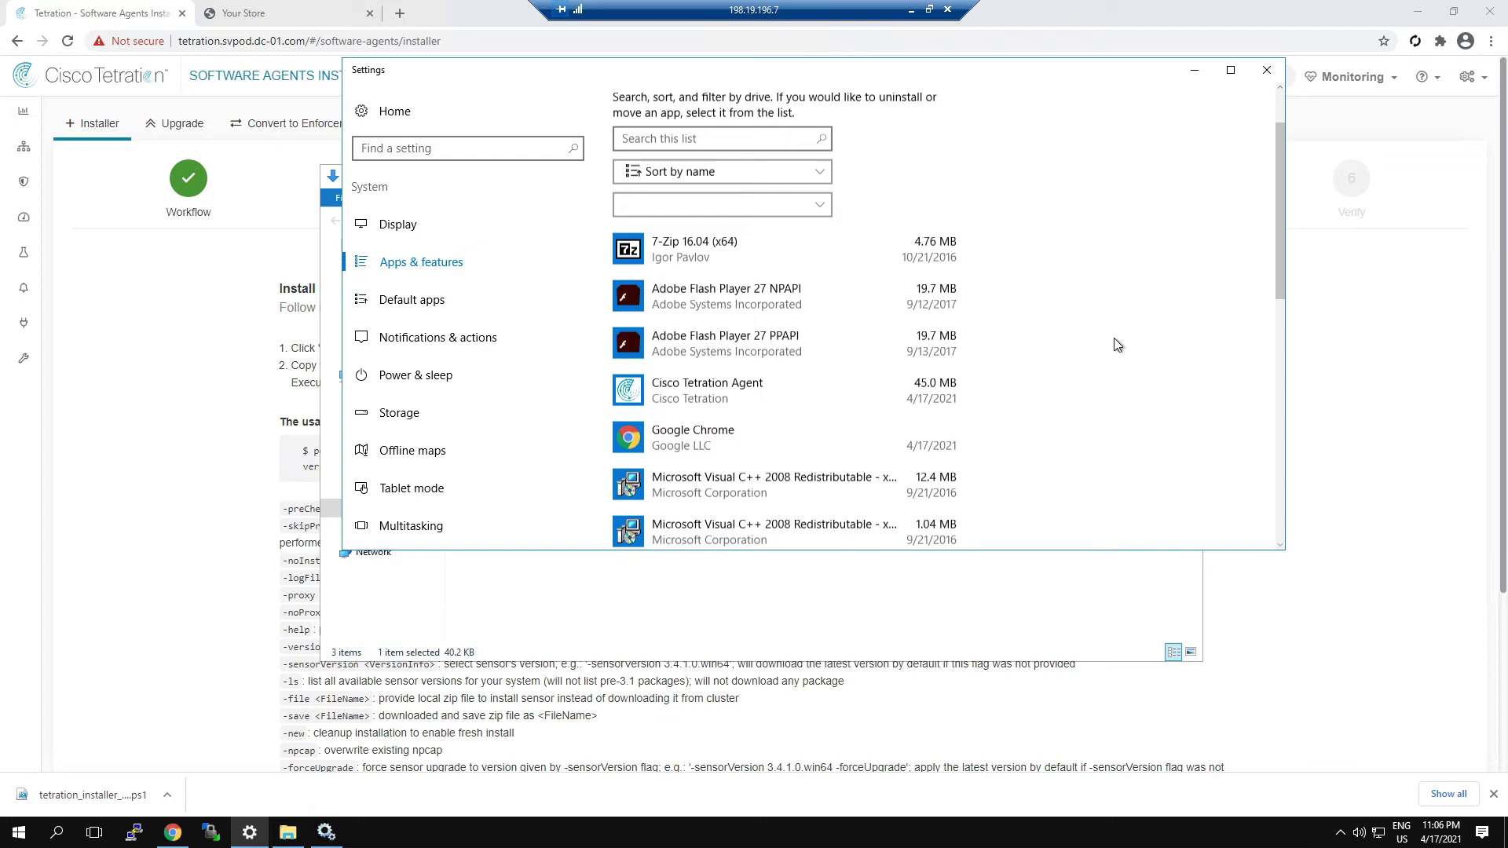
Step: Locate Cisco Tetration Deep Visibility in the Services list and confirm it is Running on Automatic
{"action": "left_click", "coordinate": [326, 833]}
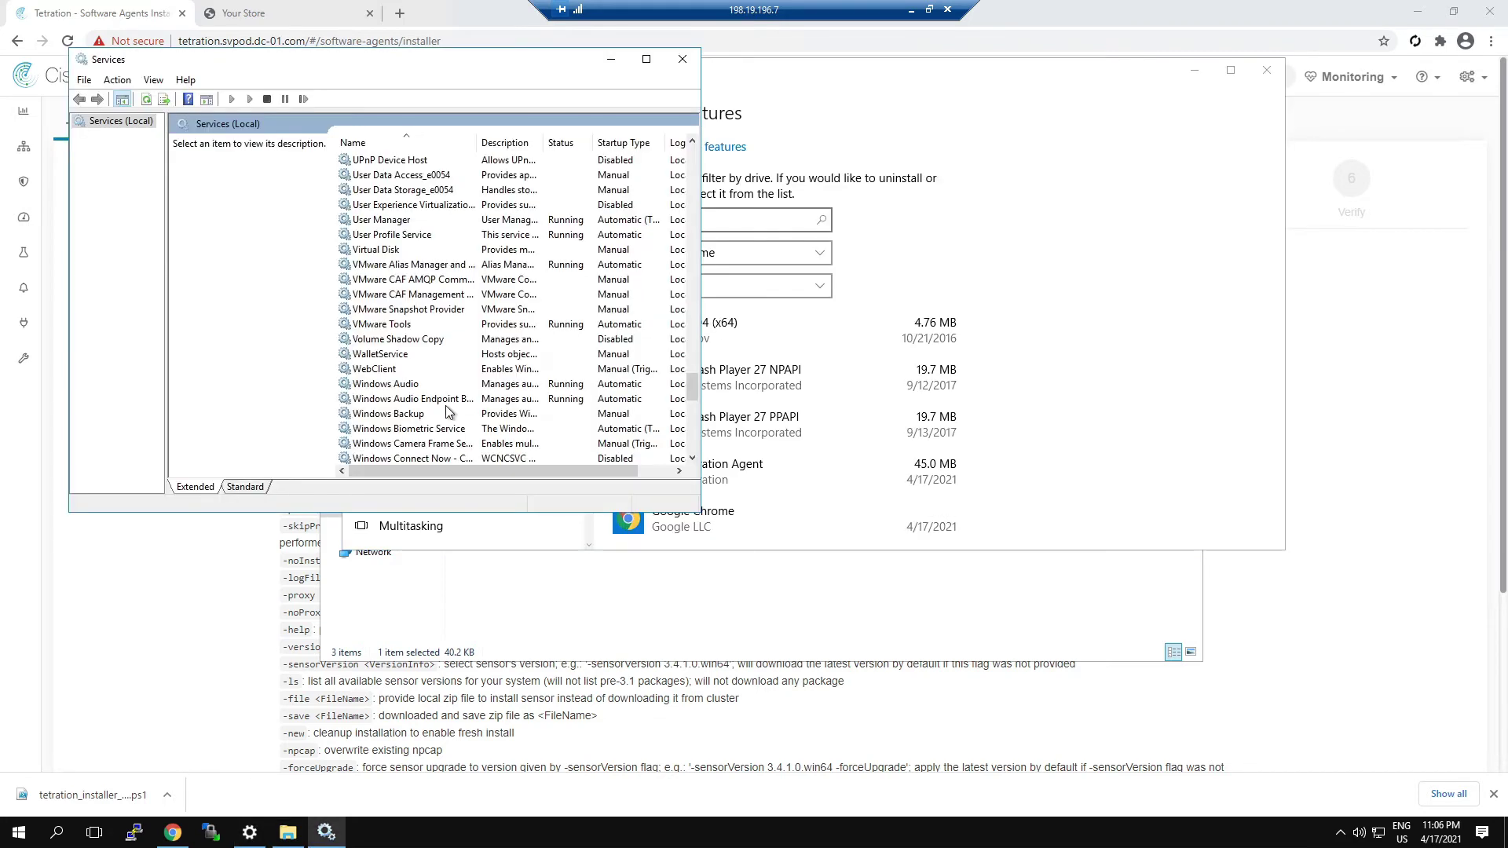
{"action": "scroll", "coordinate": [675, 380], "scroll_direction": "up", "scroll_amount": 4}
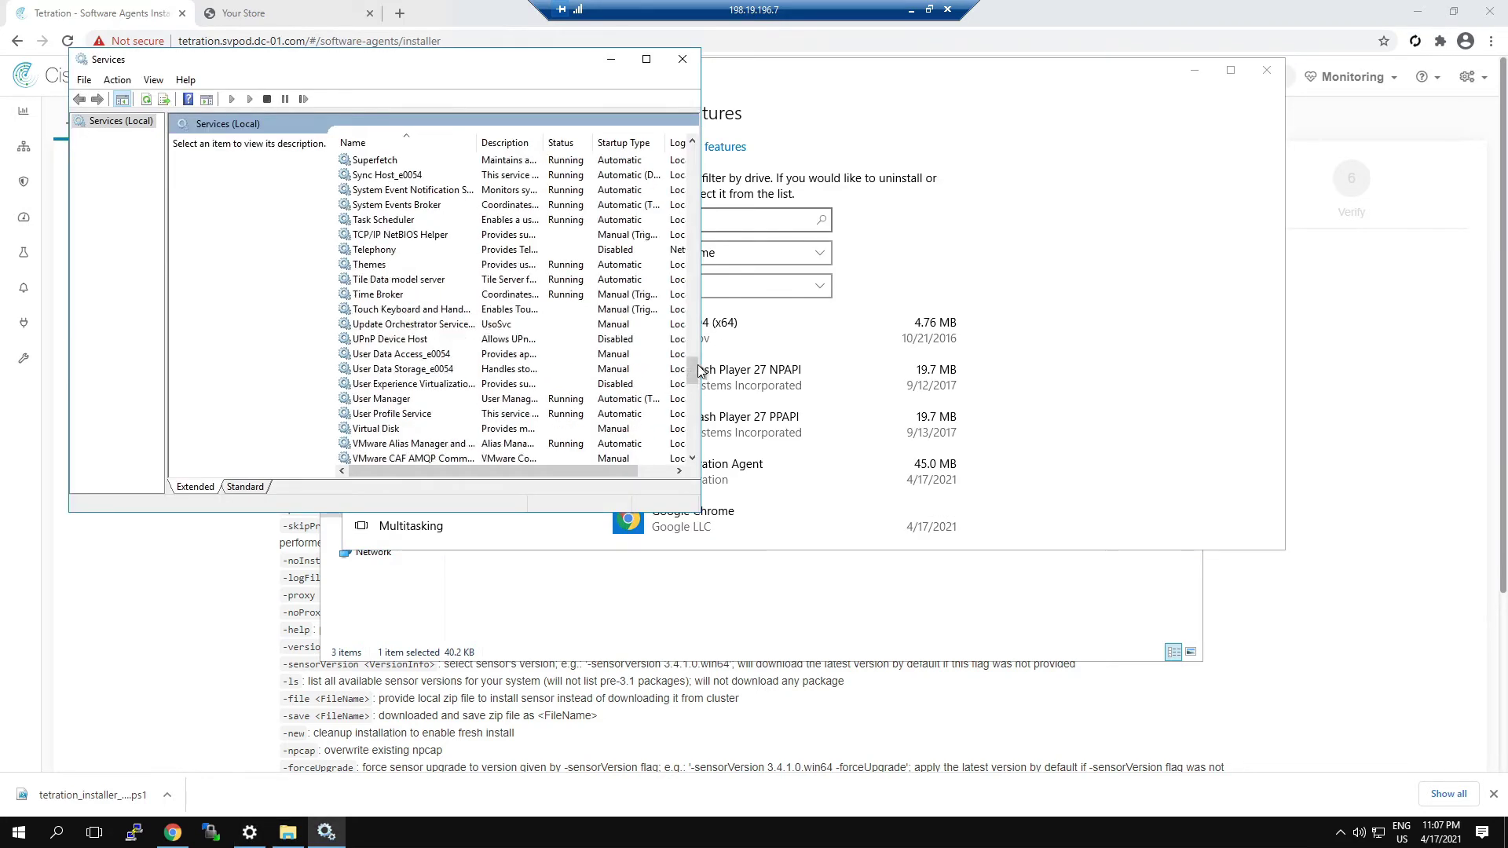
{"action": "scroll", "coordinate": [694, 129], "scroll_direction": "up", "scroll_amount": 20}
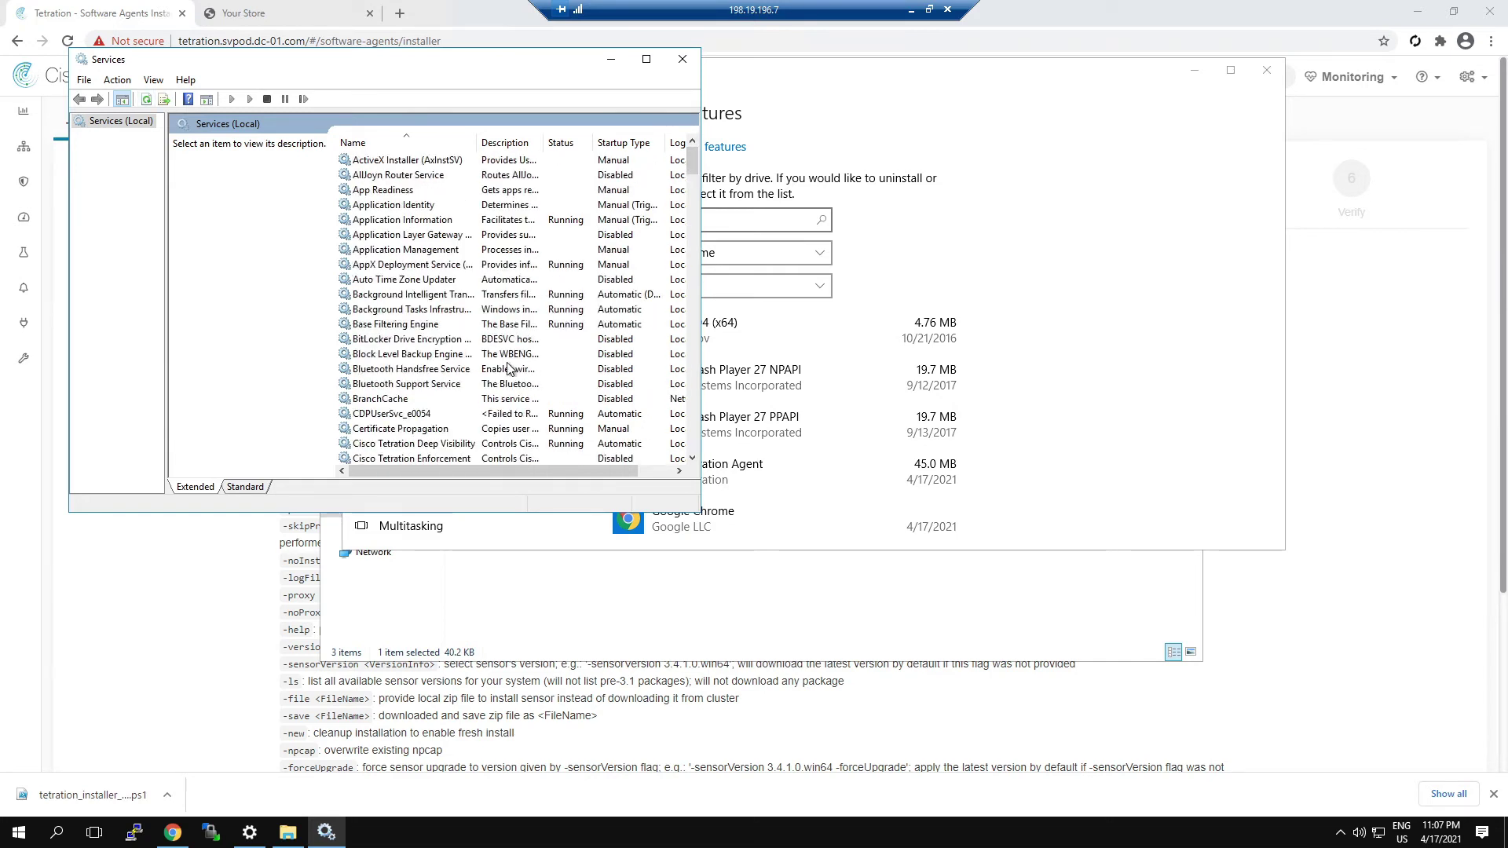
{"action": "scroll", "coordinate": [508, 368], "scroll_direction": "down", "scroll_amount": 1}
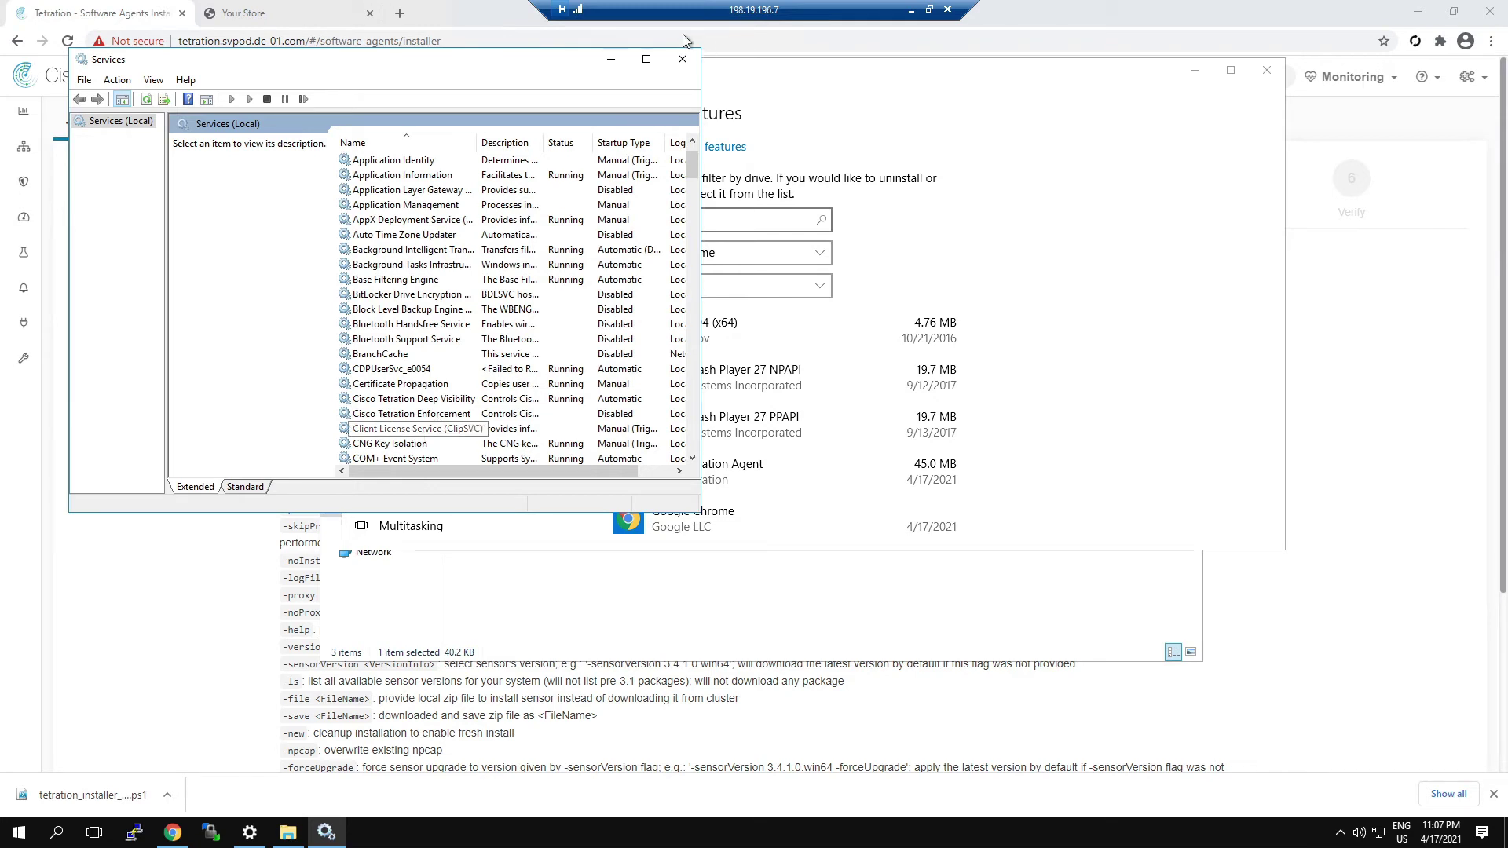
Step: Close the Services and Settings windows and return to the Tetration installer's Verify step listing wkst1
{"action": "left_click", "coordinate": [683, 59]}
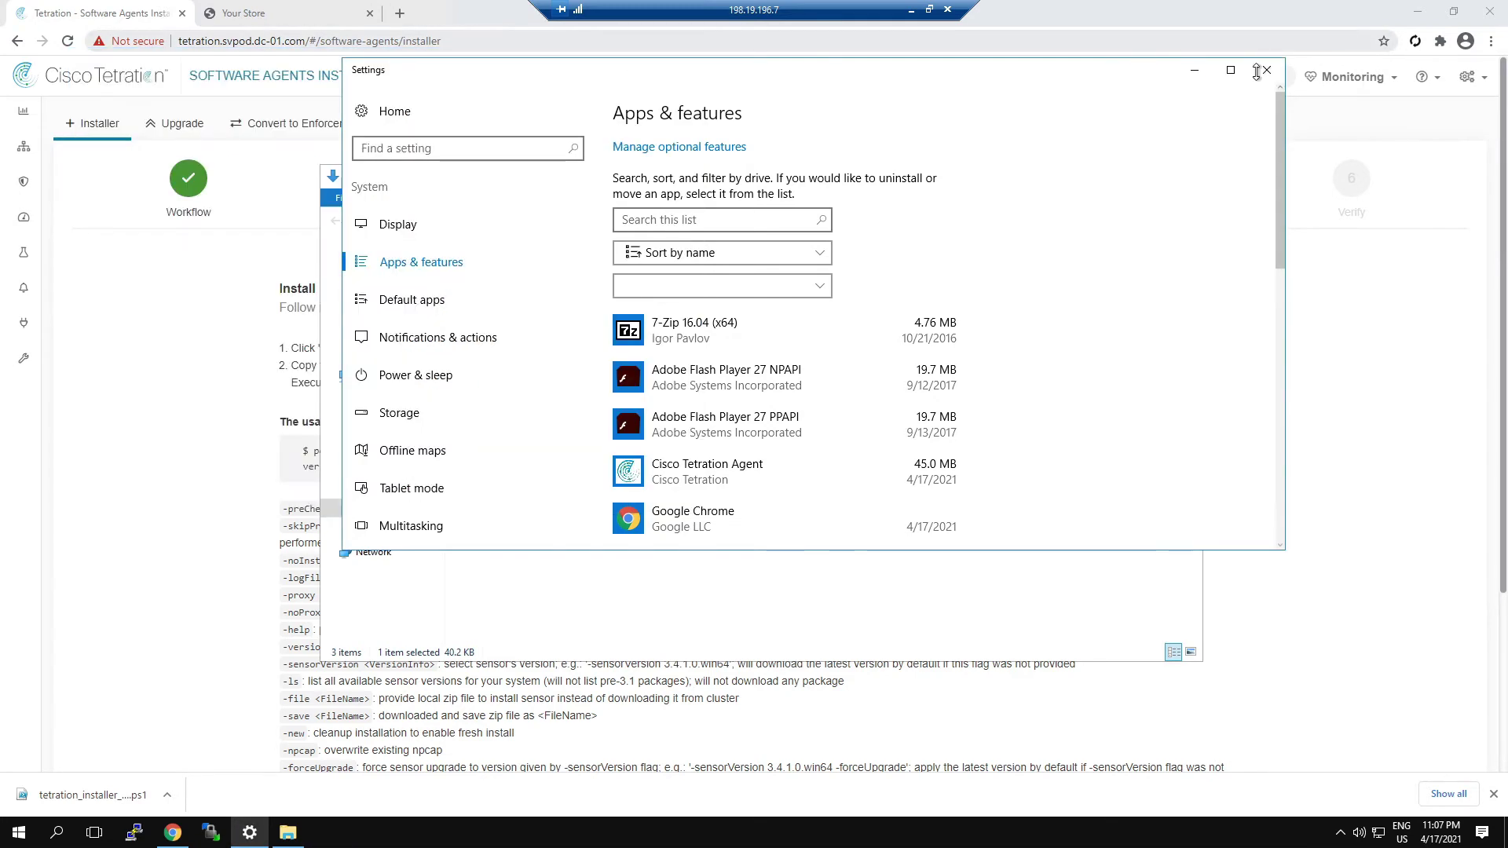
{"action": "left_click", "coordinate": [1266, 70]}
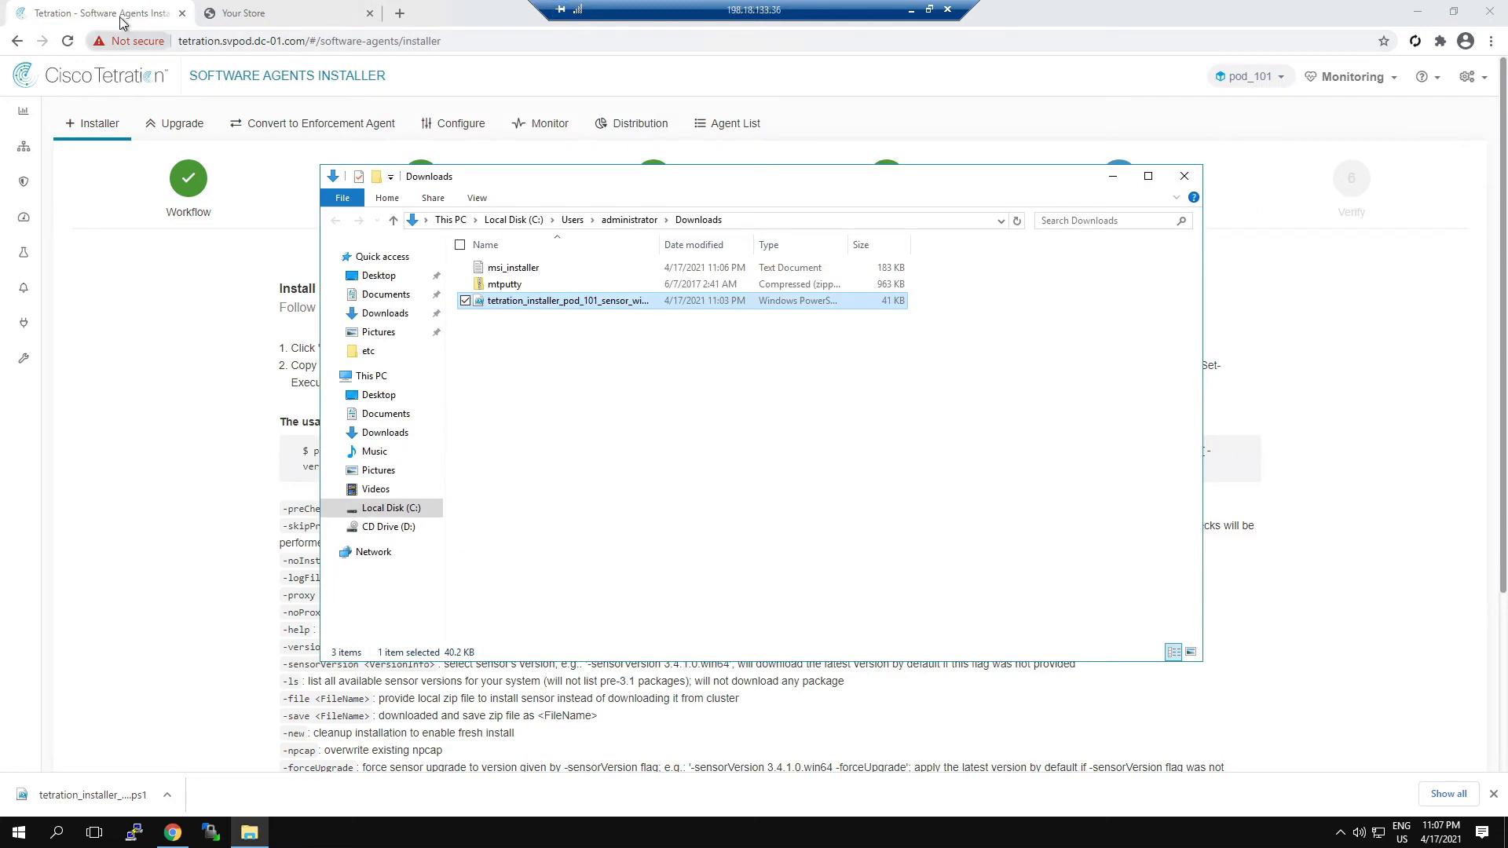
{"action": "left_click", "coordinate": [167, 406]}
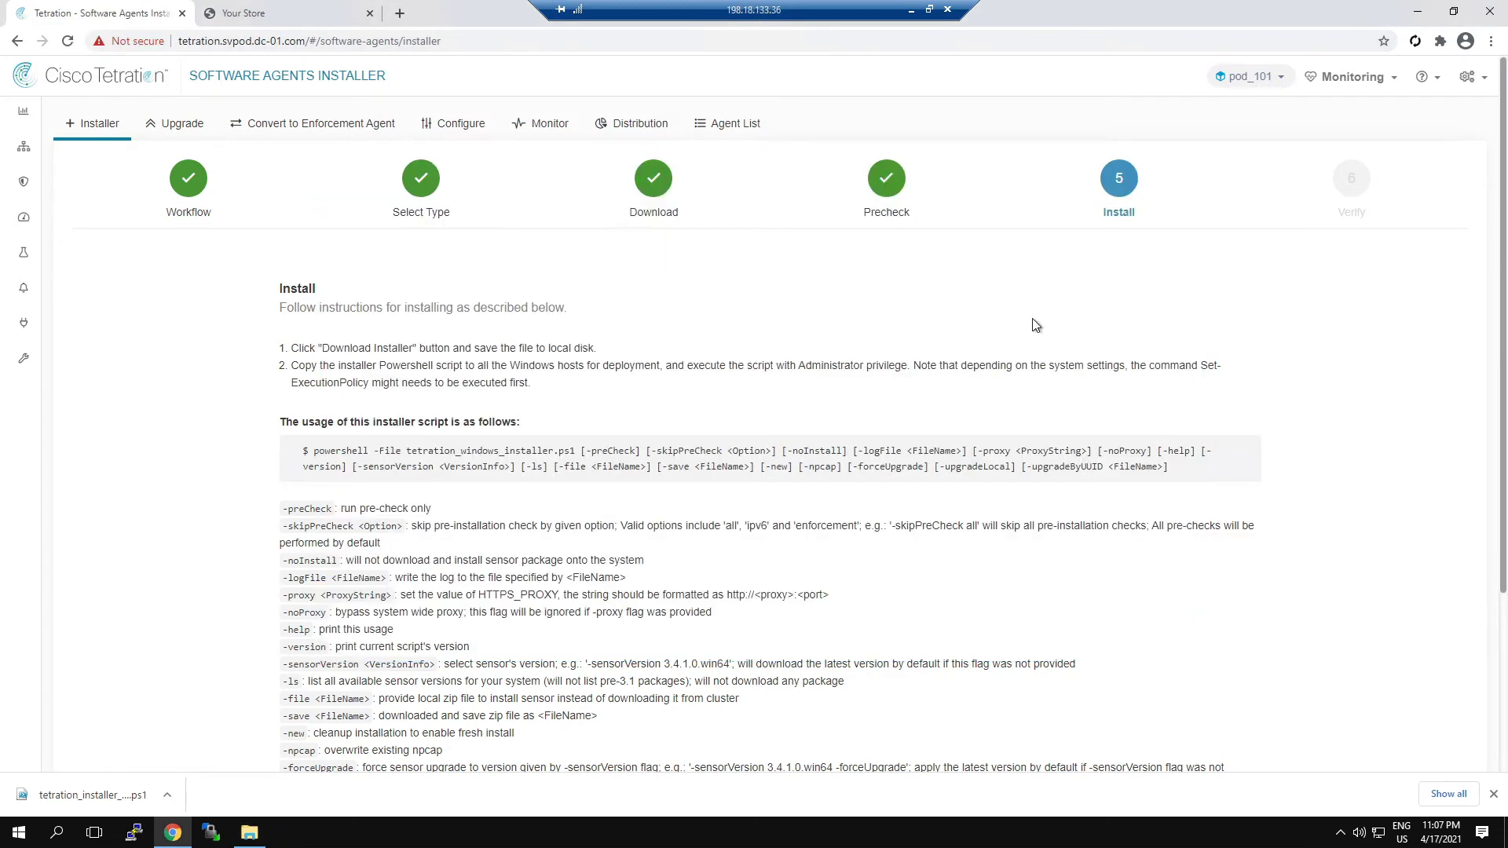
{"action": "scroll", "coordinate": [1433, 680], "scroll_direction": "down", "scroll_amount": 3}
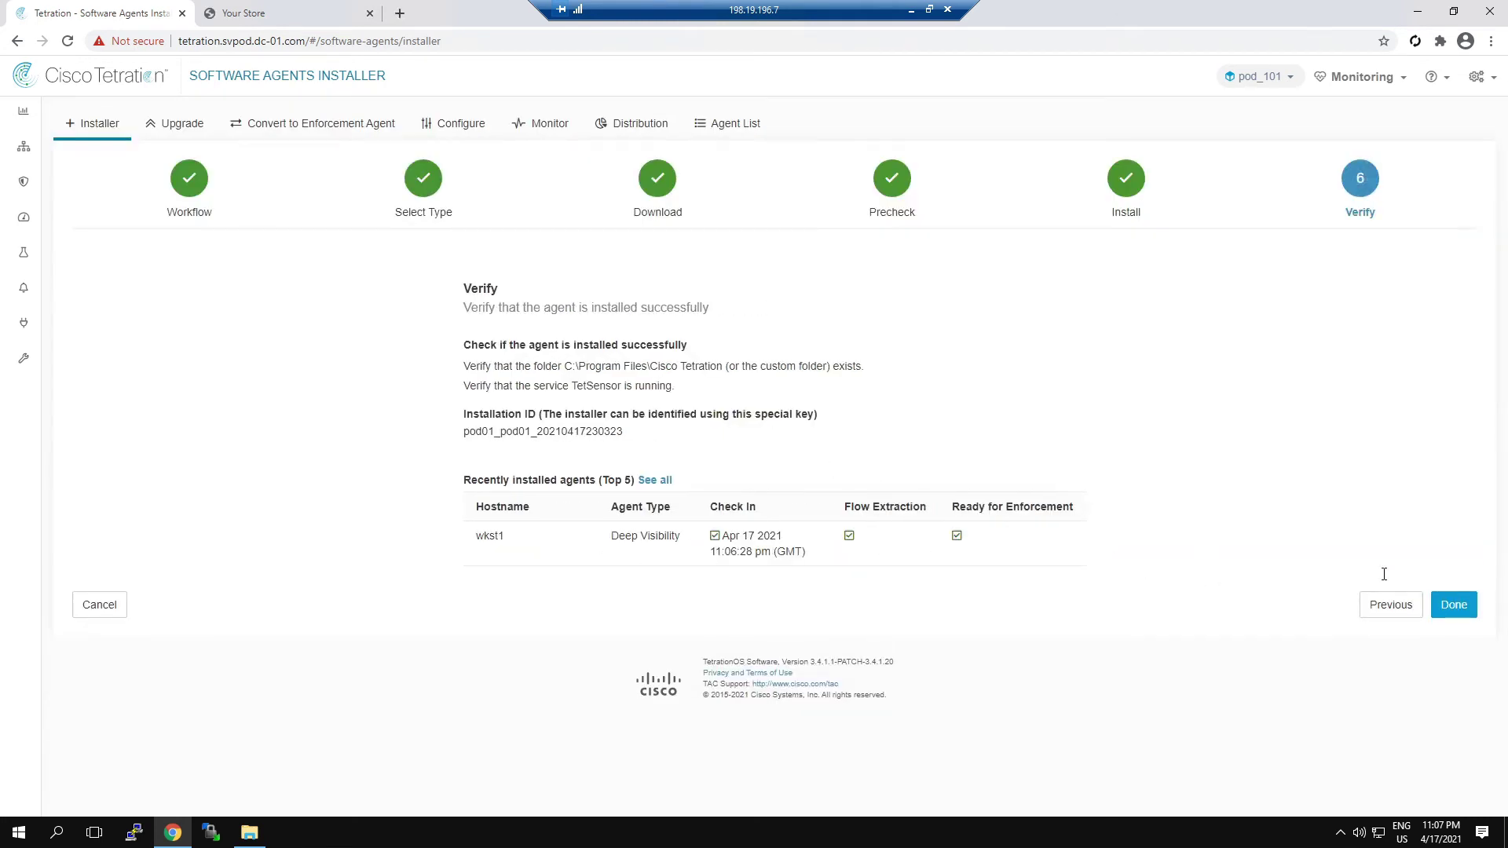
Step: Finish the installer with Done and open wkst1's Workload Profile from the Agent List
{"action": "left_click", "coordinate": [1455, 612]}
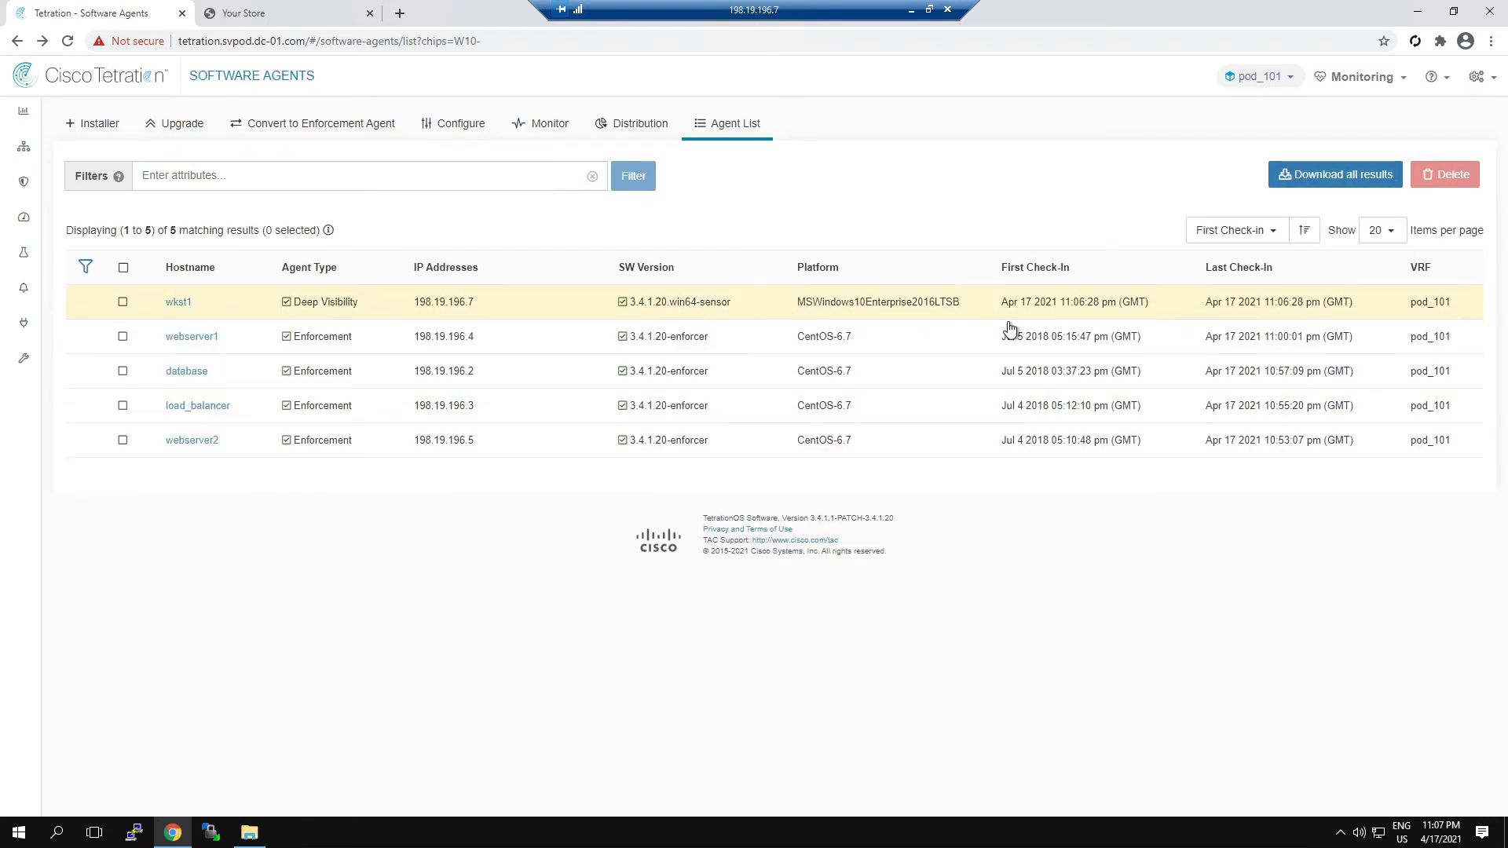
{"action": "left_click", "coordinate": [176, 302]}
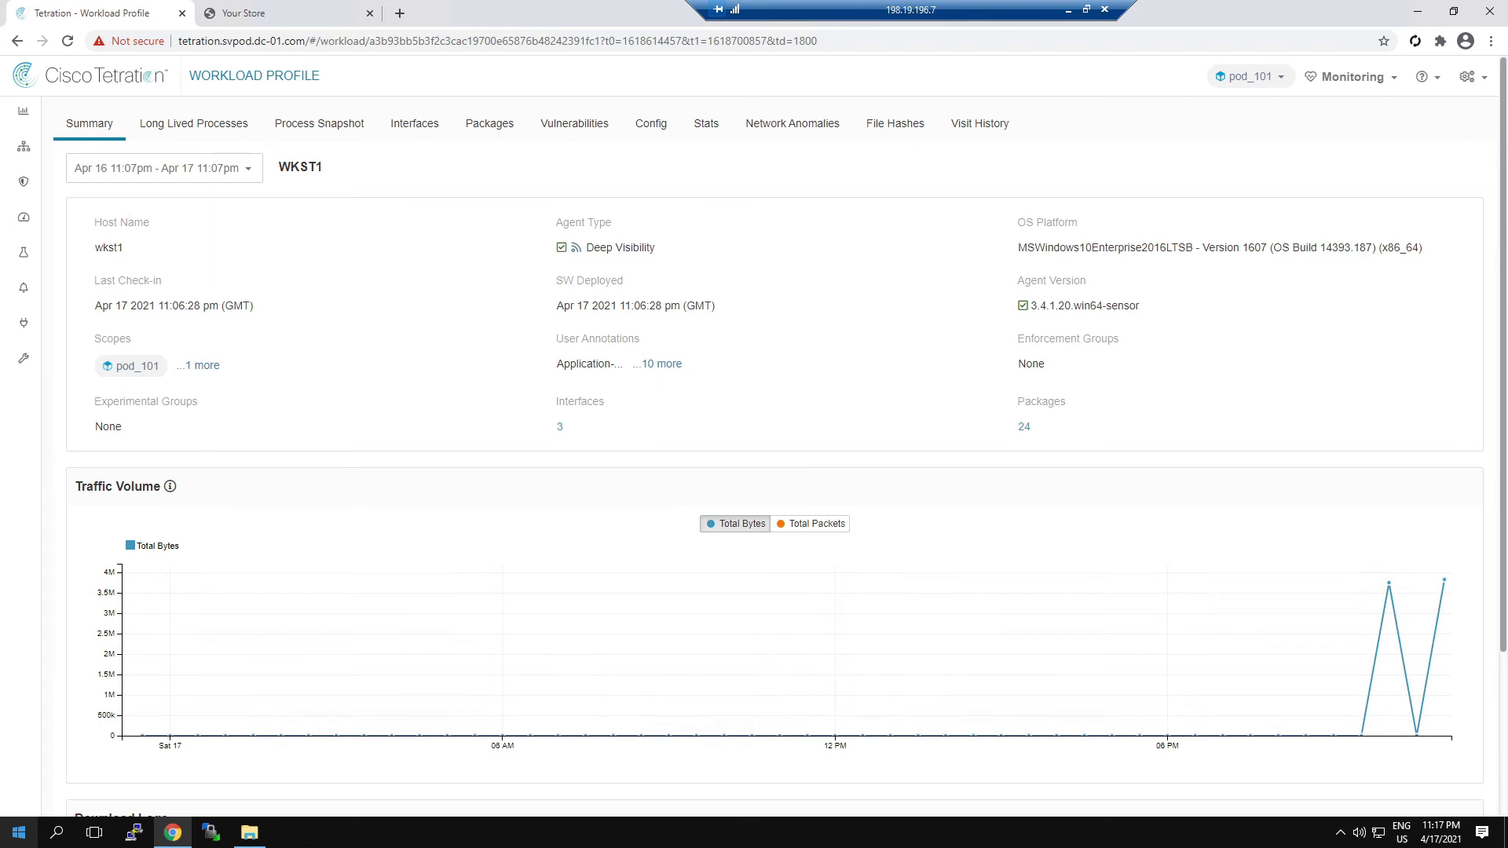
Step: Show wkst1's 78 long-lived processes and scroll across their uptime, memory and hash columns
{"action": "left_click", "coordinate": [181, 134]}
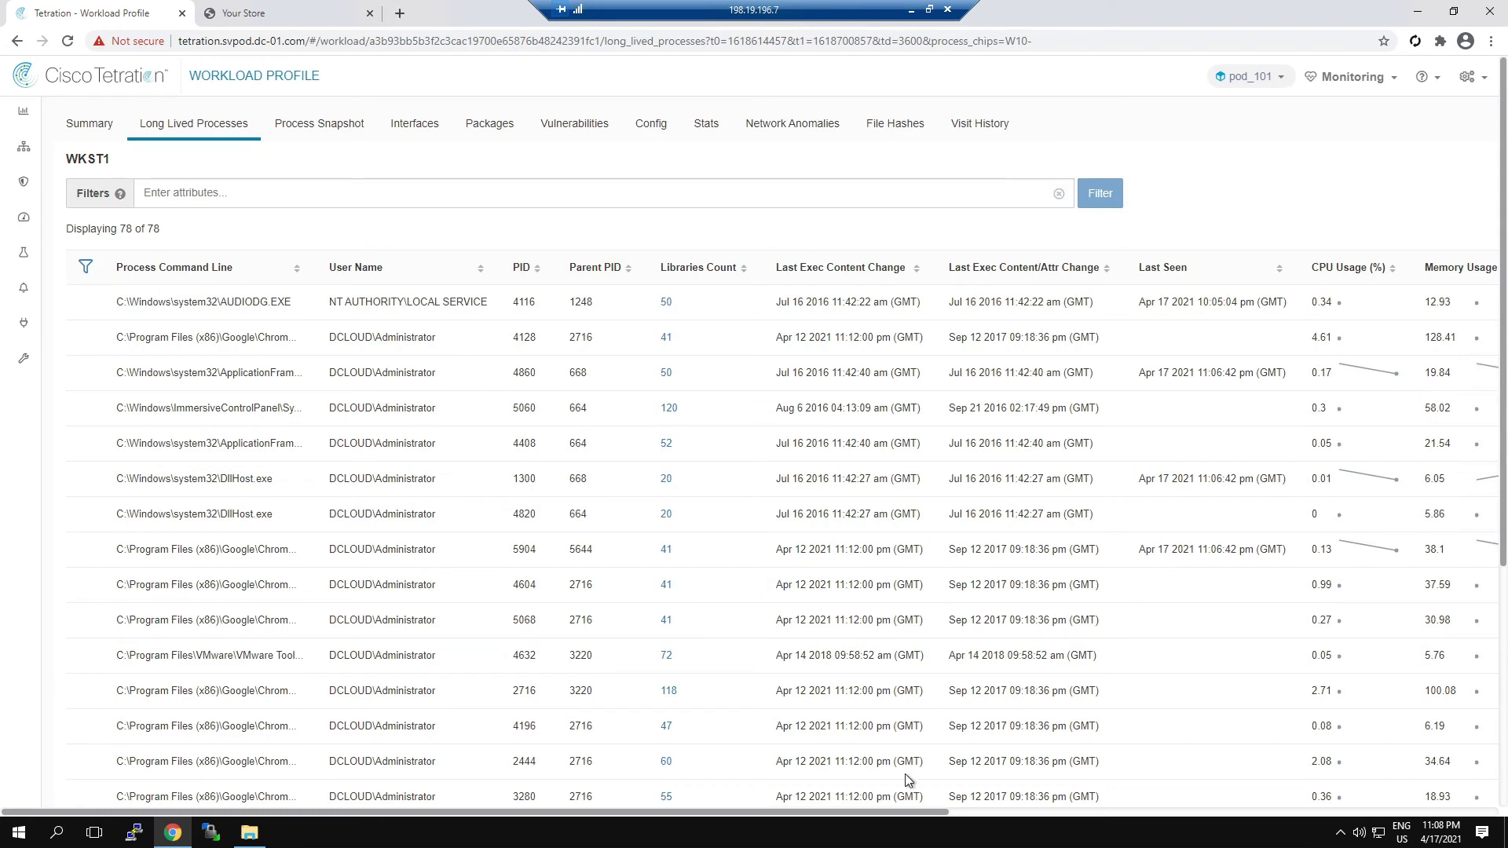
{"action": "left_click_drag", "start_coordinate": [908, 812], "coordinate": [1488, 831]}
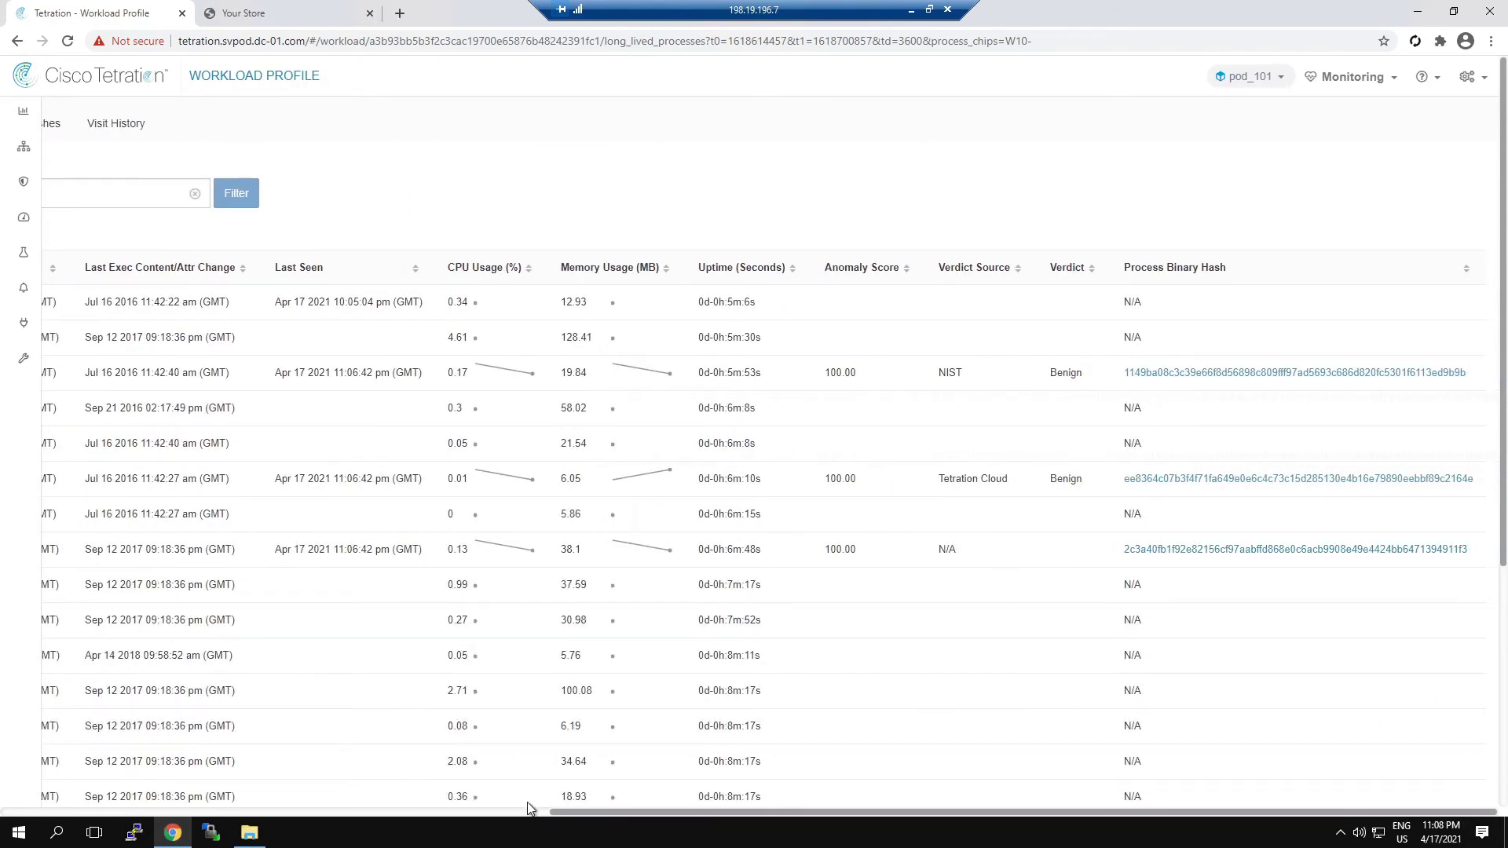
{"action": "left_click", "coordinate": [143, 812]}
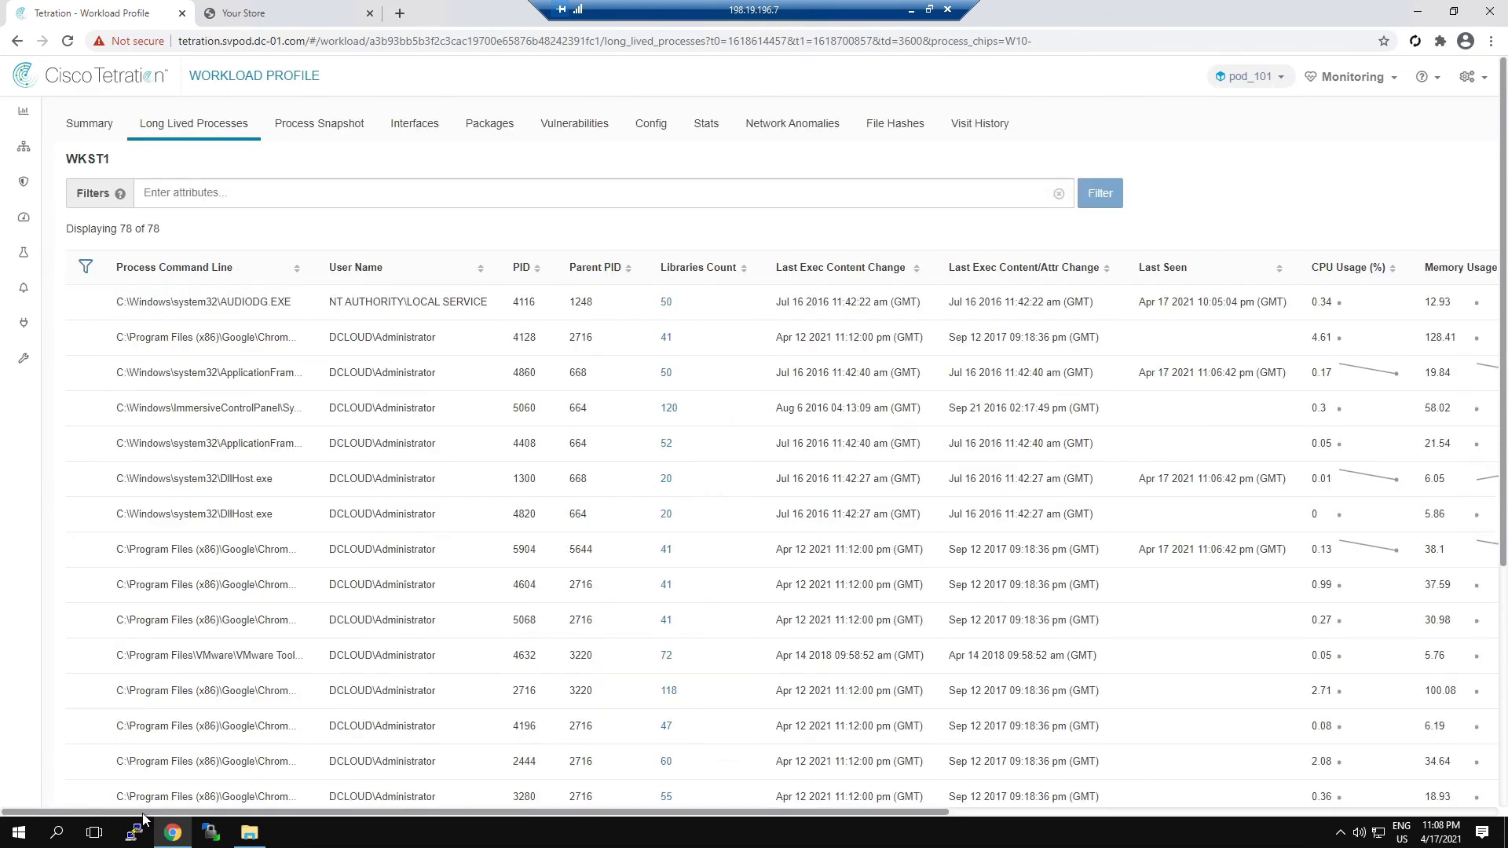
Step: Replay wkst1's Process Snapshot timeline and view, then close, a Chrome renderer process's details
{"action": "left_click", "coordinate": [319, 127]}
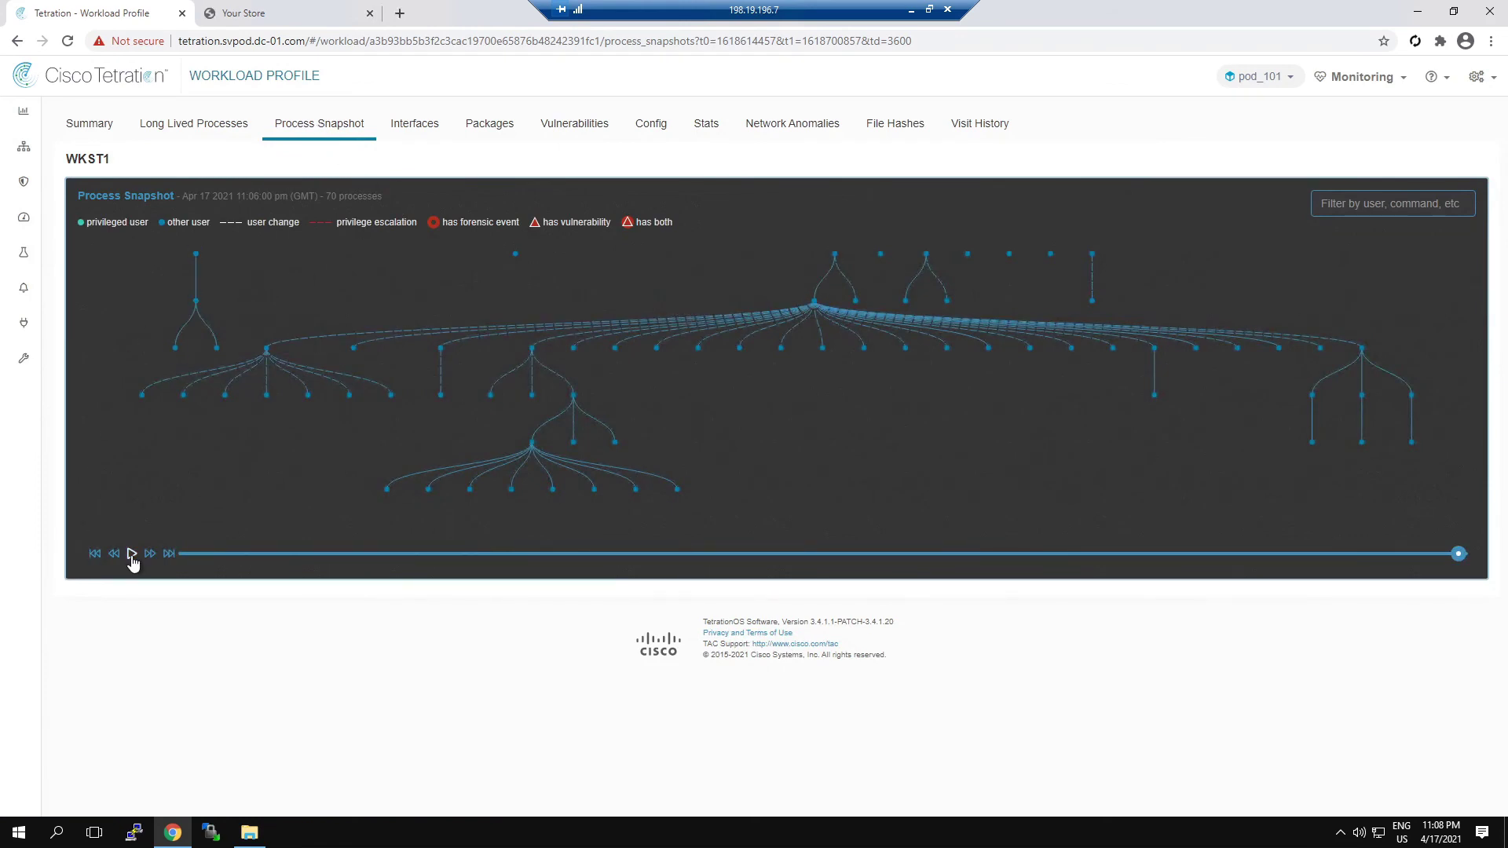
{"action": "left_click", "coordinate": [132, 555]}
{"action": "mouse_move", "coordinate": [685, 495]}
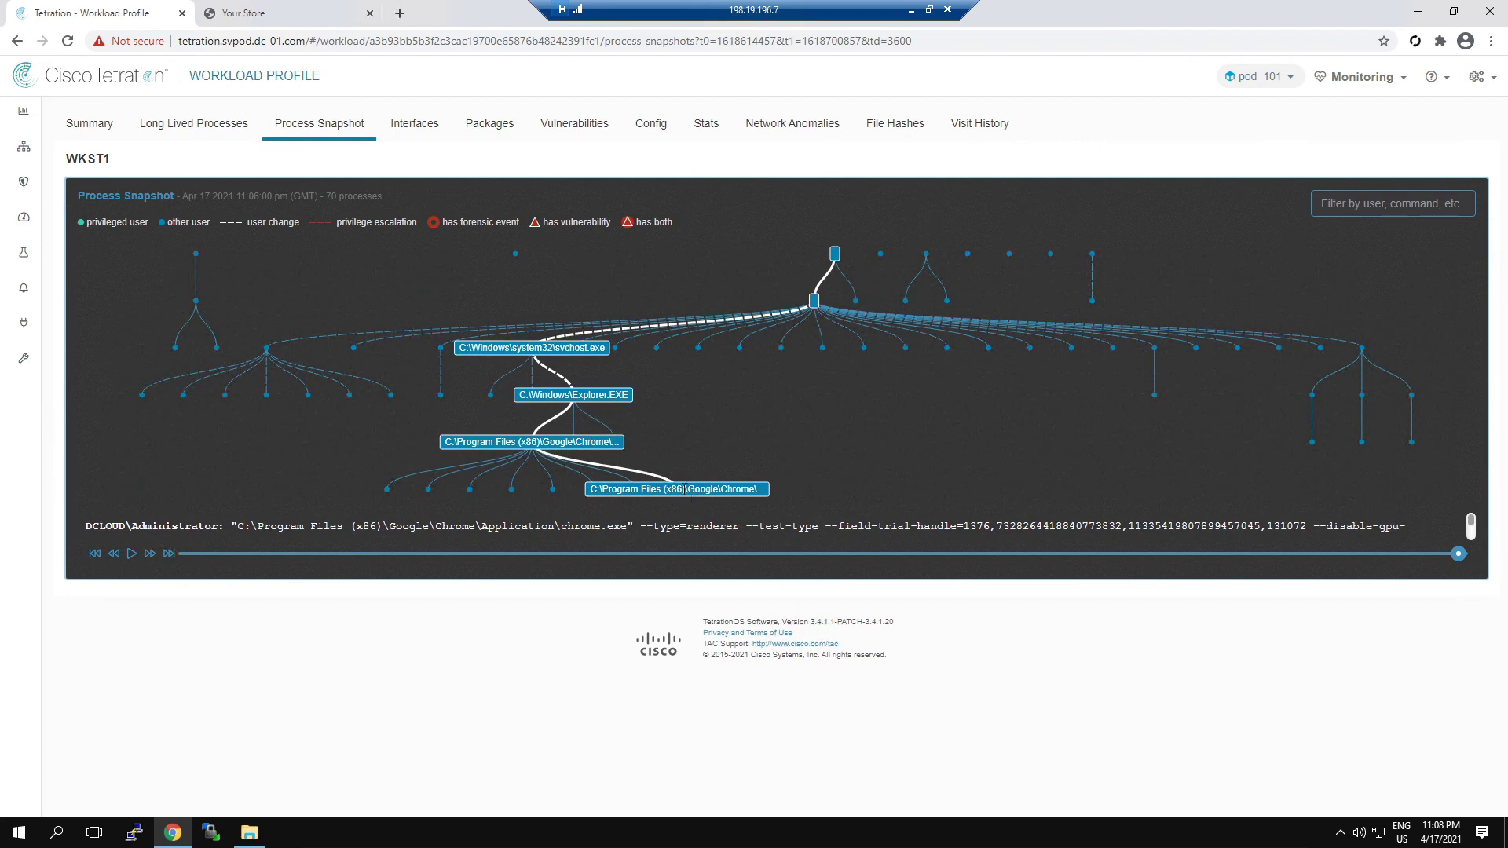
{"action": "left_click", "coordinate": [684, 490]}
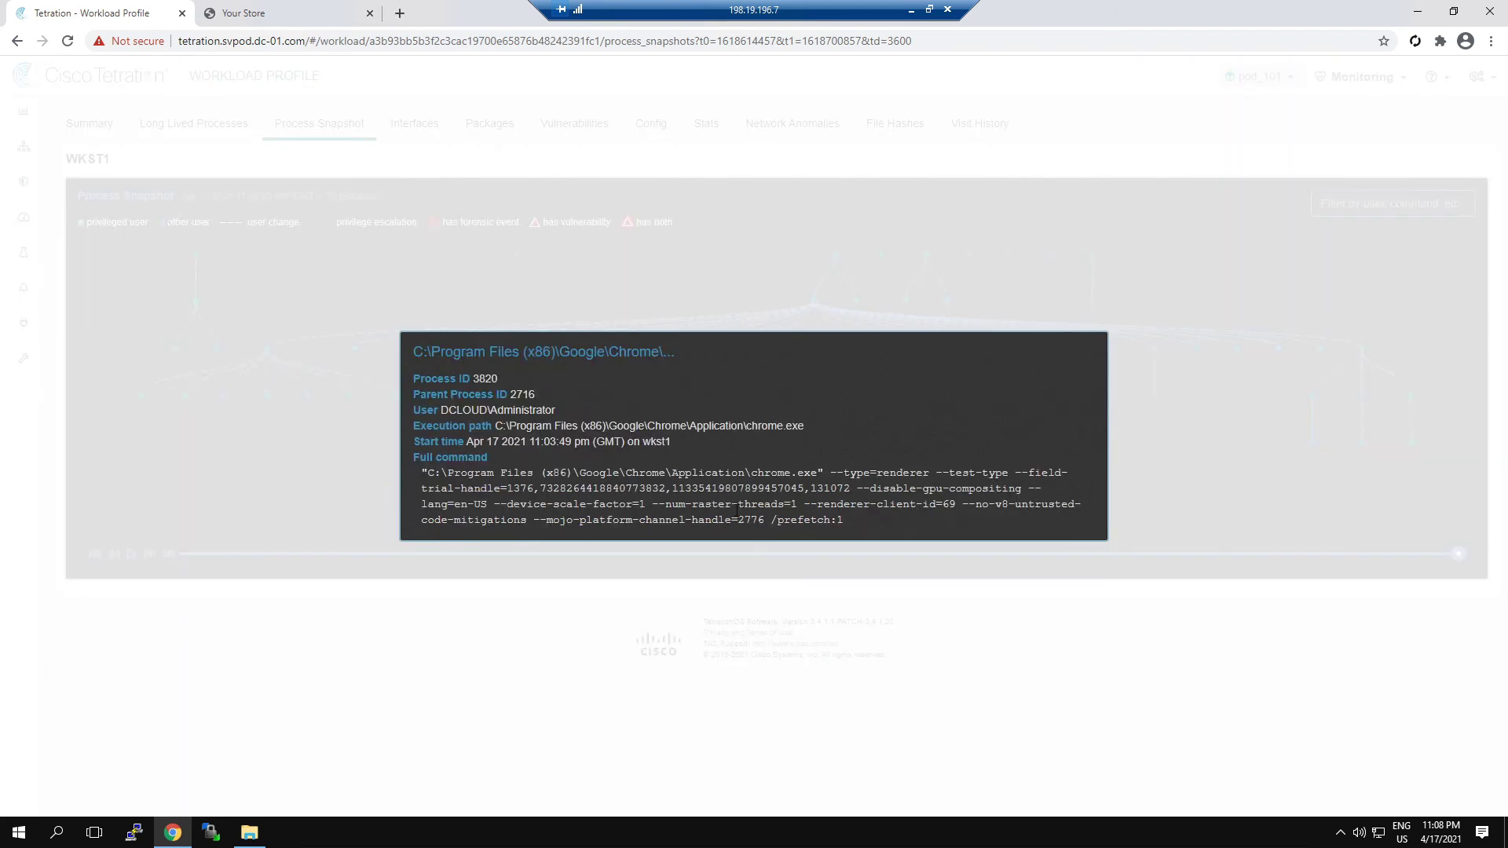
{"action": "left_click", "coordinate": [177, 643]}
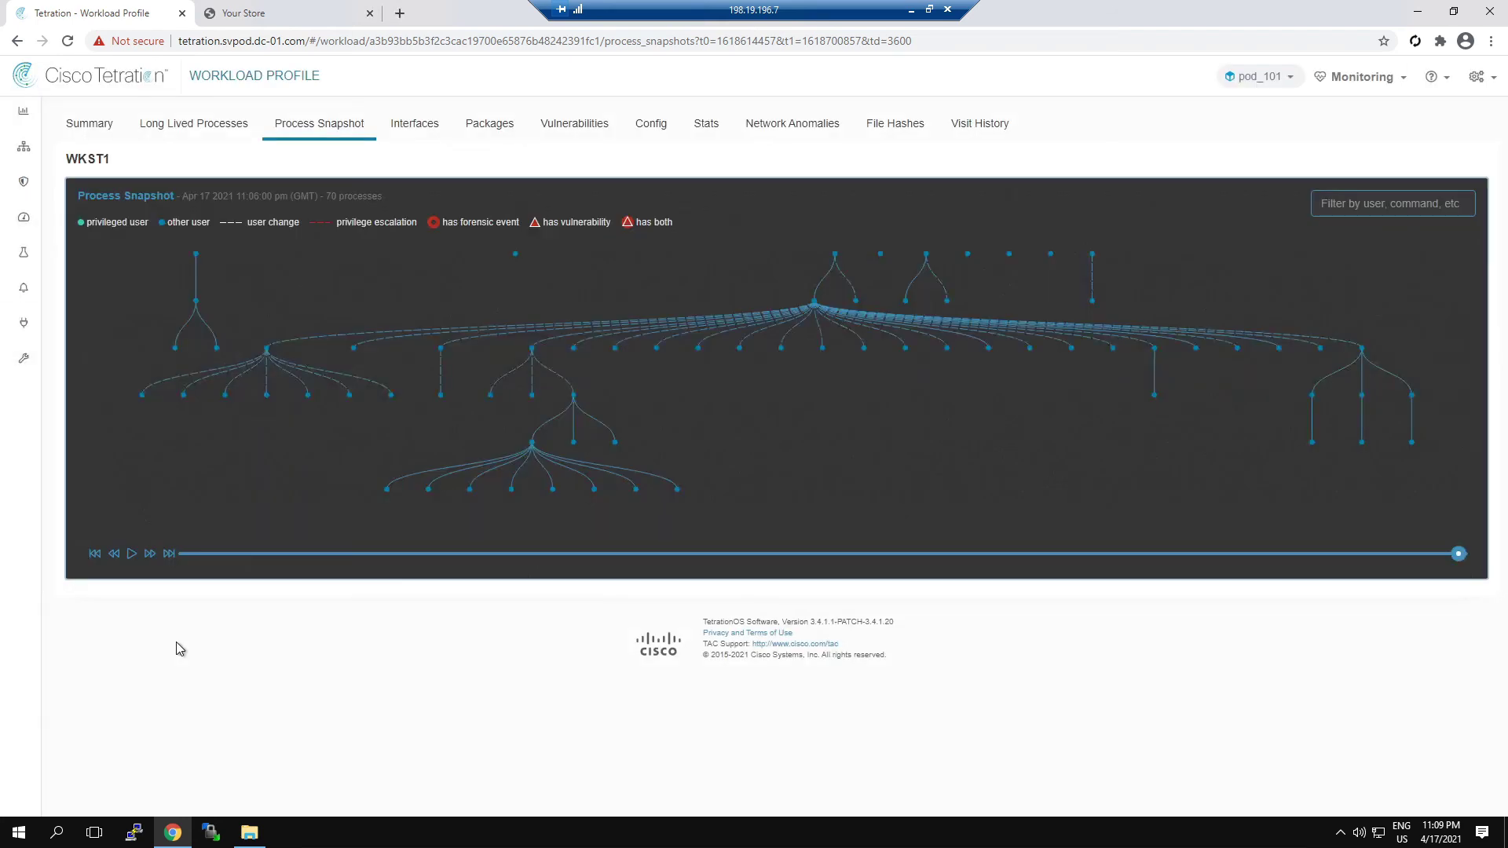
Step: Step through wkst1's Interfaces, Packages and Vulnerabilities tabs, ending on its Default Config profile
{"action": "left_click", "coordinate": [409, 132]}
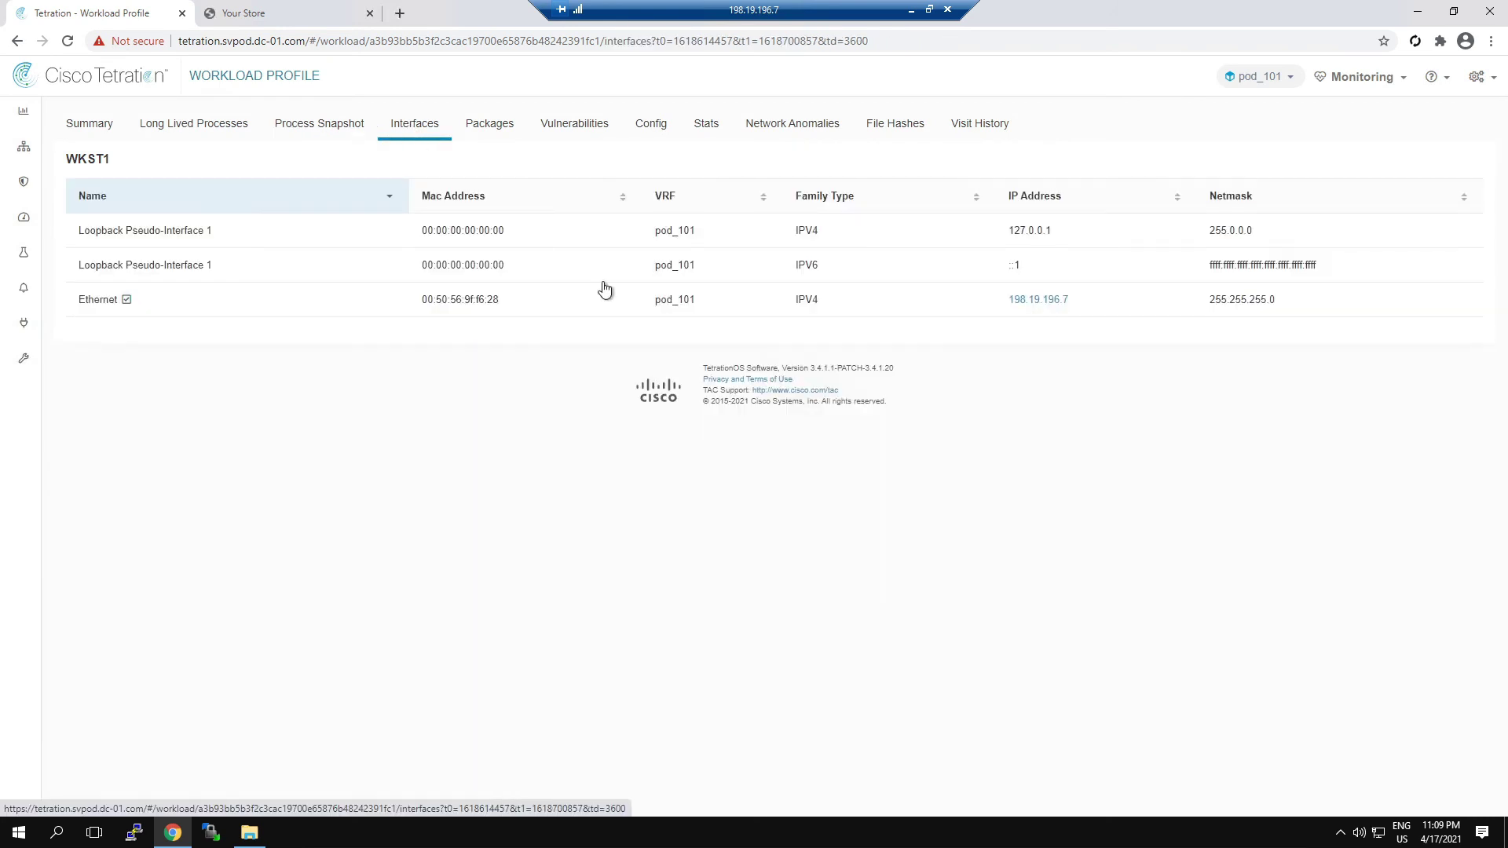
{"action": "left_click", "coordinate": [488, 128]}
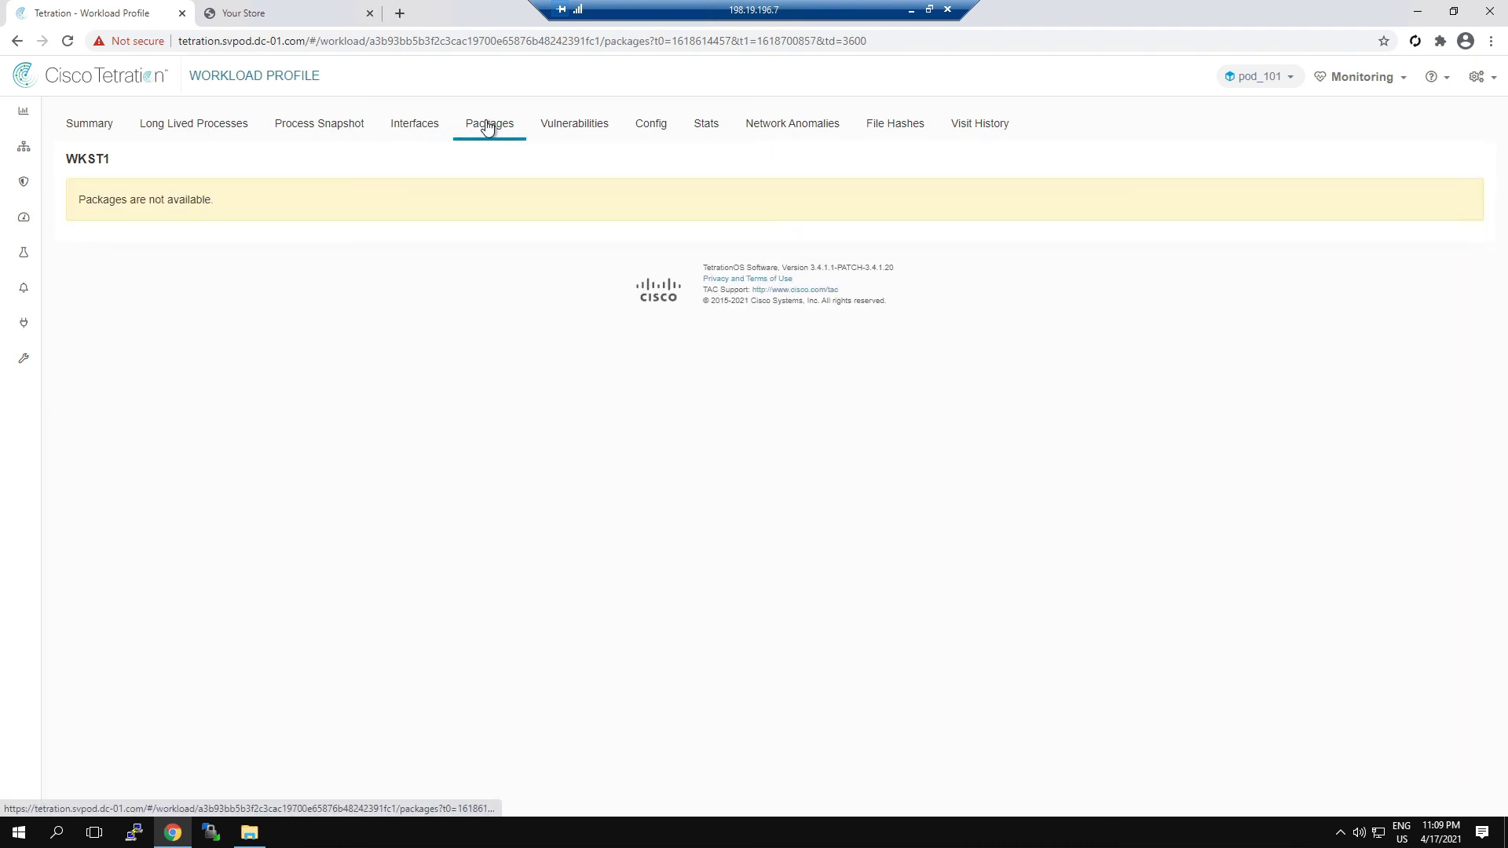
{"action": "left_click", "coordinate": [587, 136]}
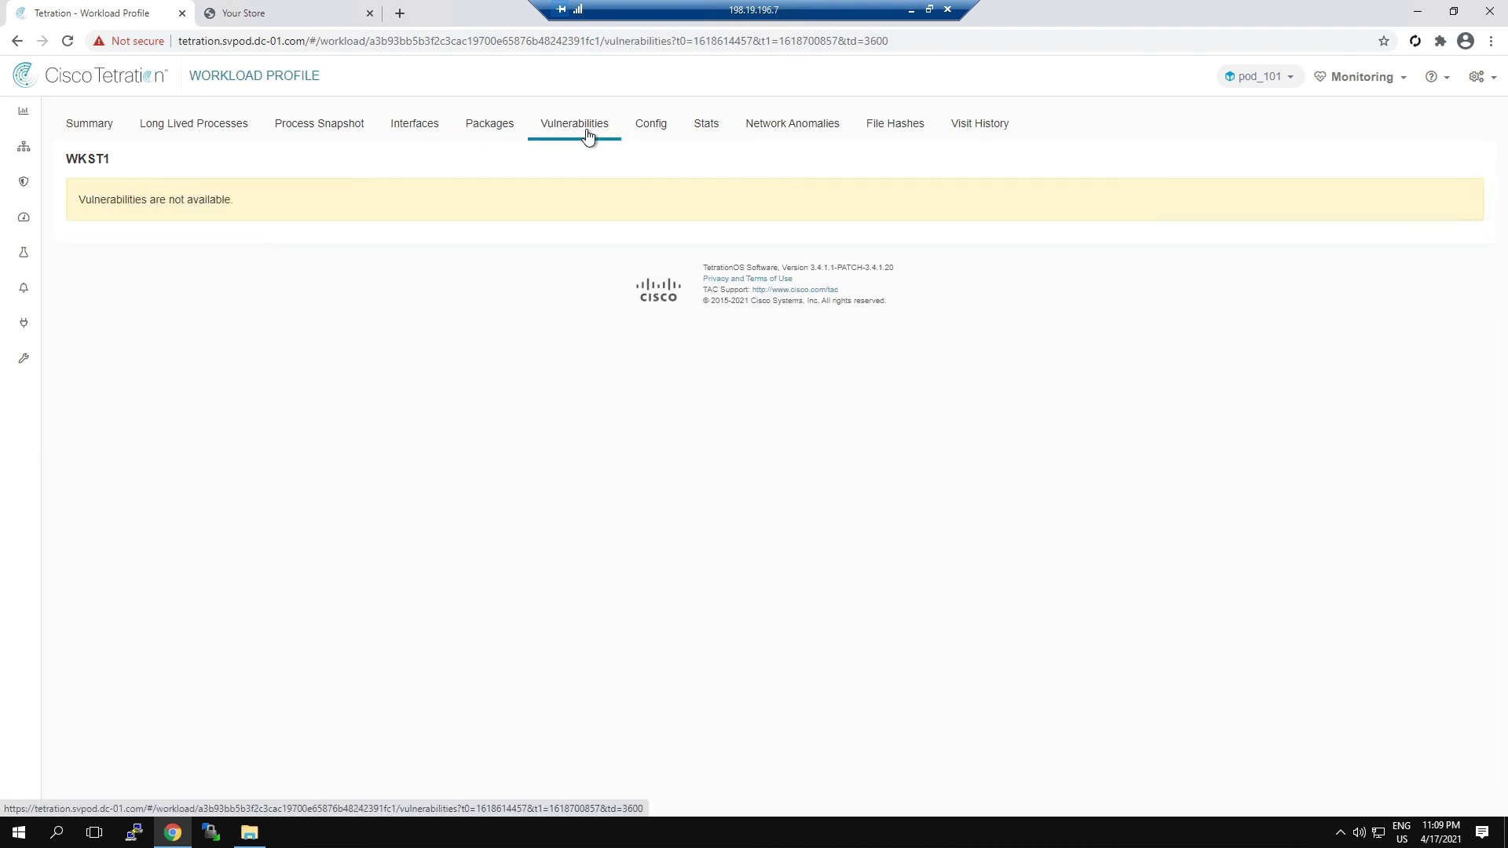
{"action": "left_click", "coordinate": [650, 137]}
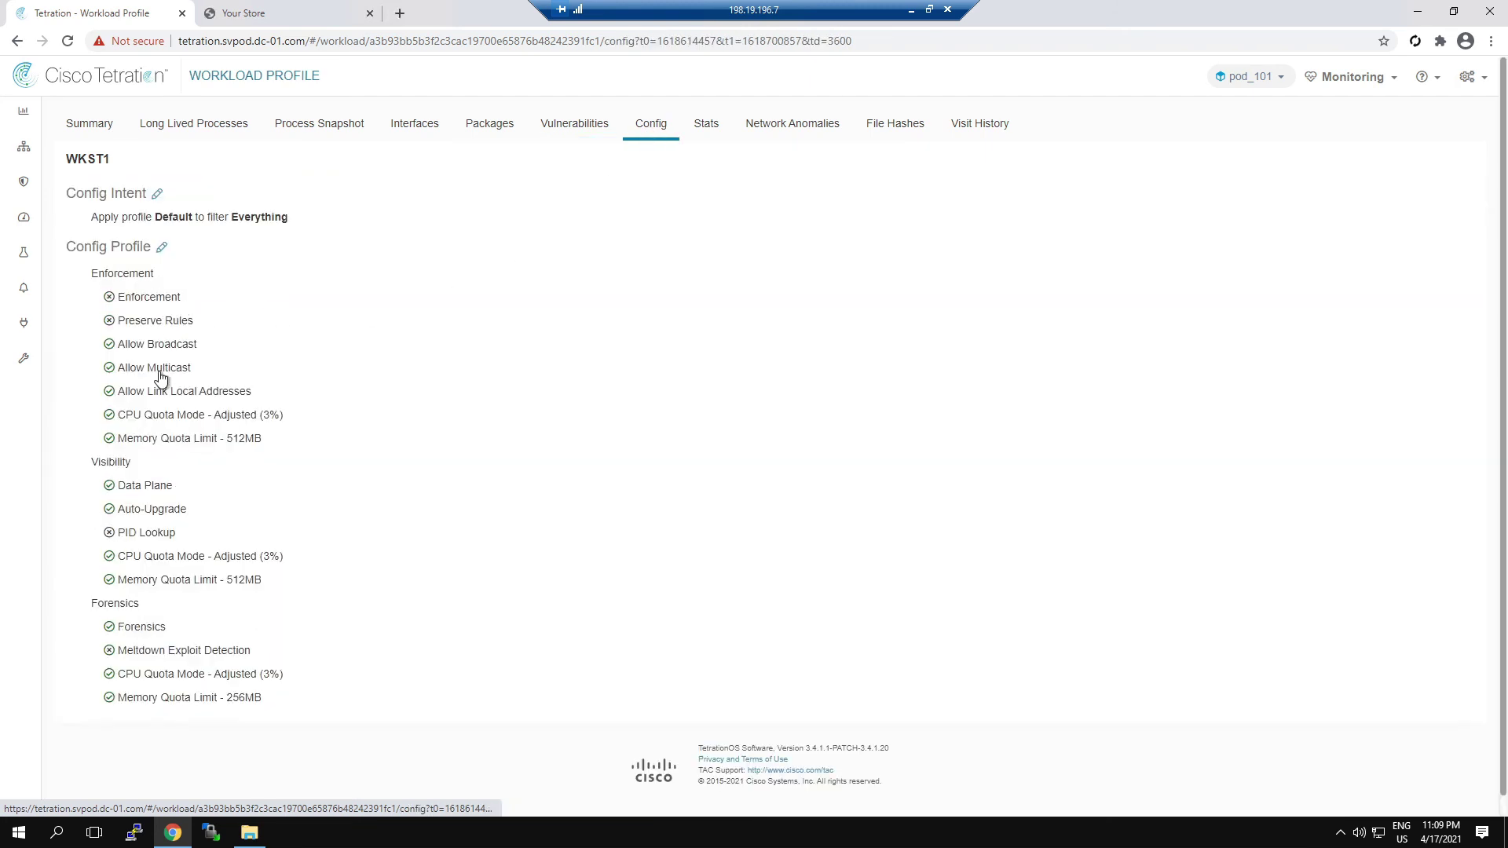
Step: Review wkst1's Stats, Network Anomalies, File Hashes and Visit History, then go back to Summary
{"action": "left_click", "coordinate": [706, 129]}
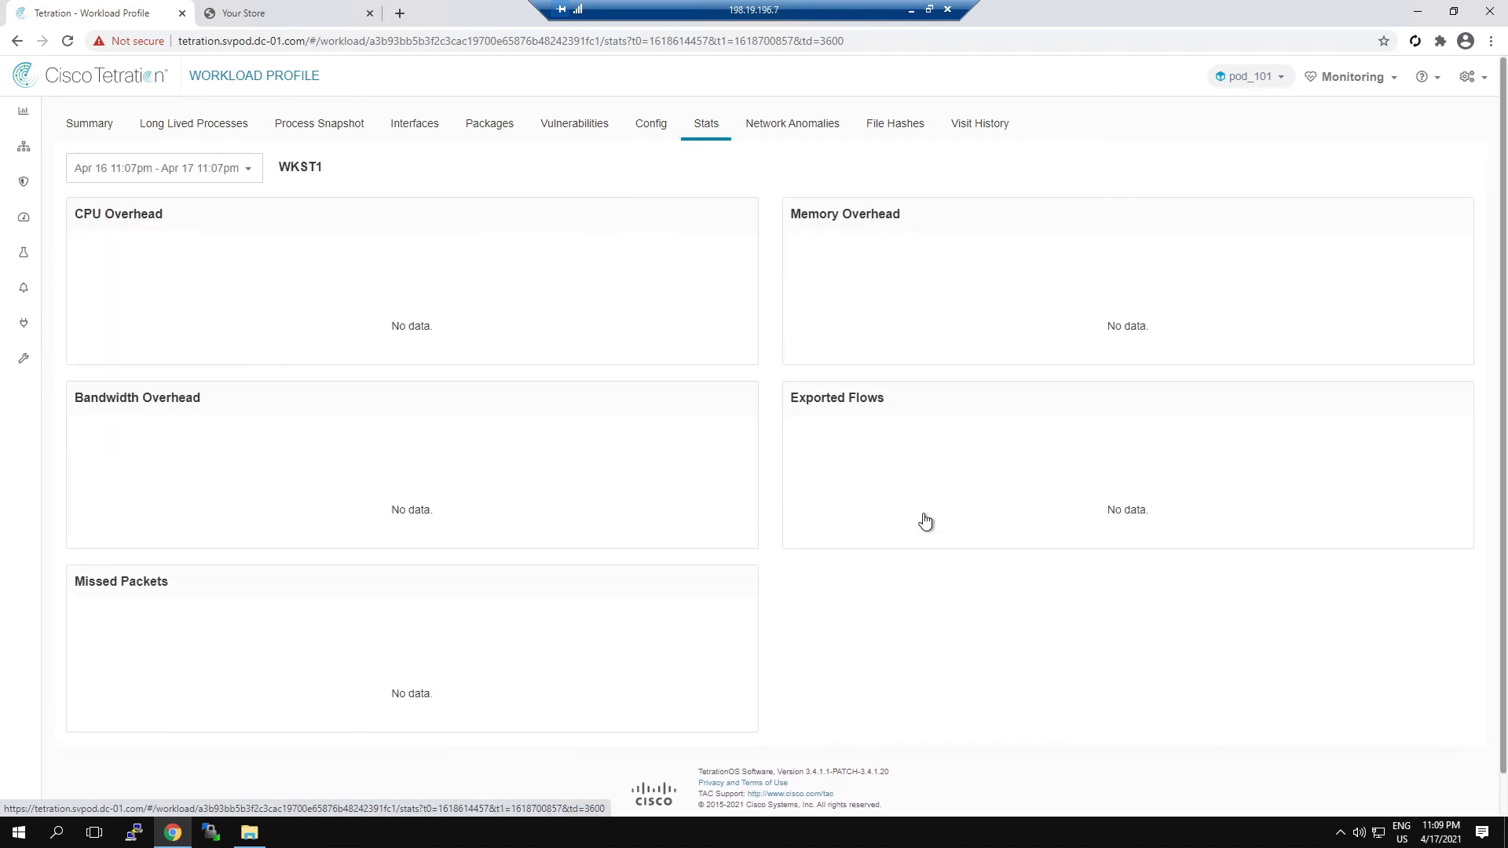
{"action": "left_click", "coordinate": [788, 138]}
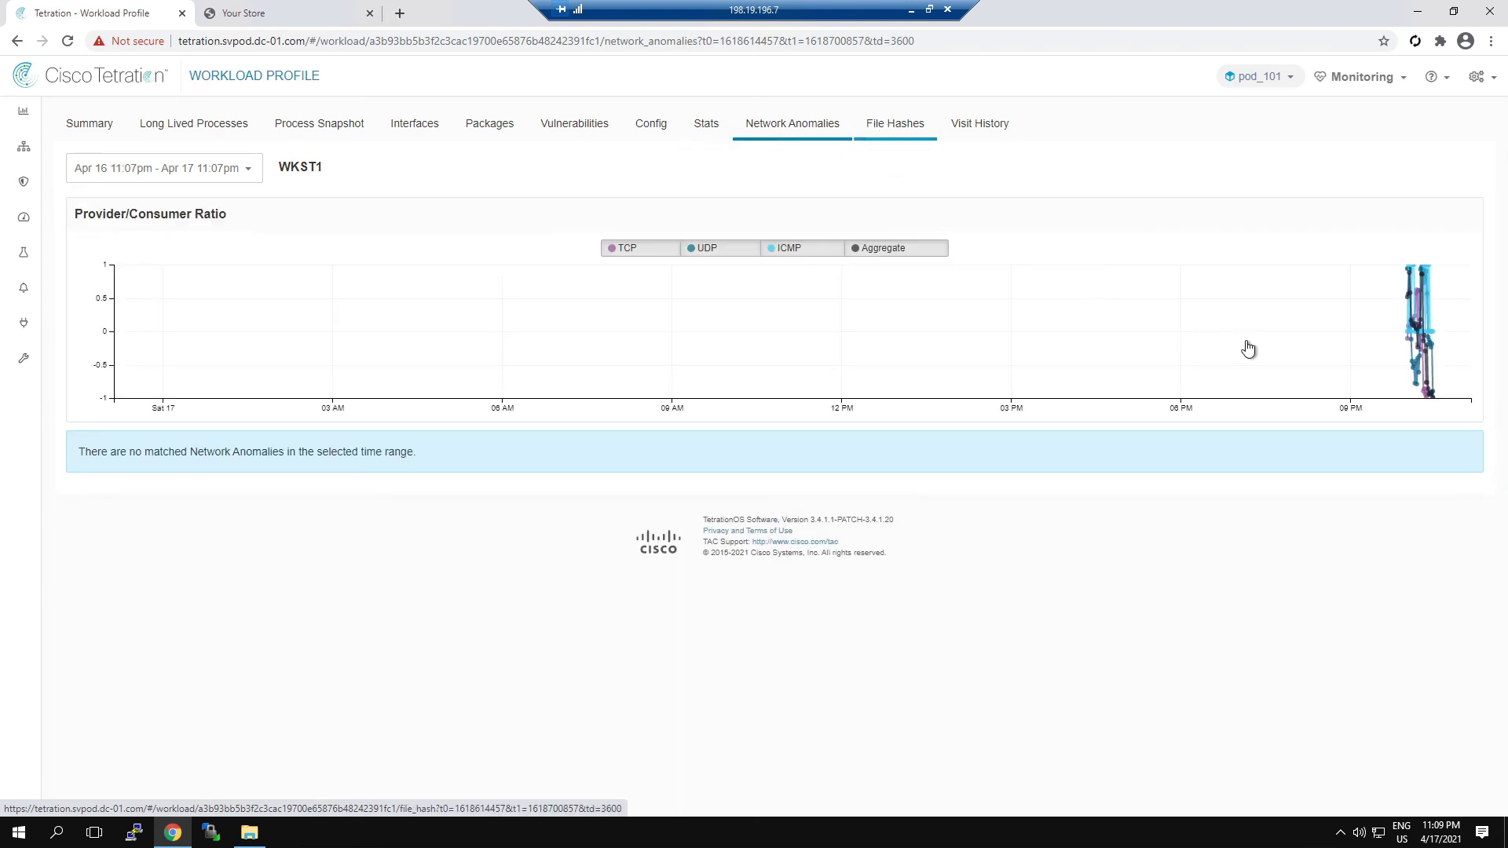
{"action": "left_click", "coordinate": [895, 126]}
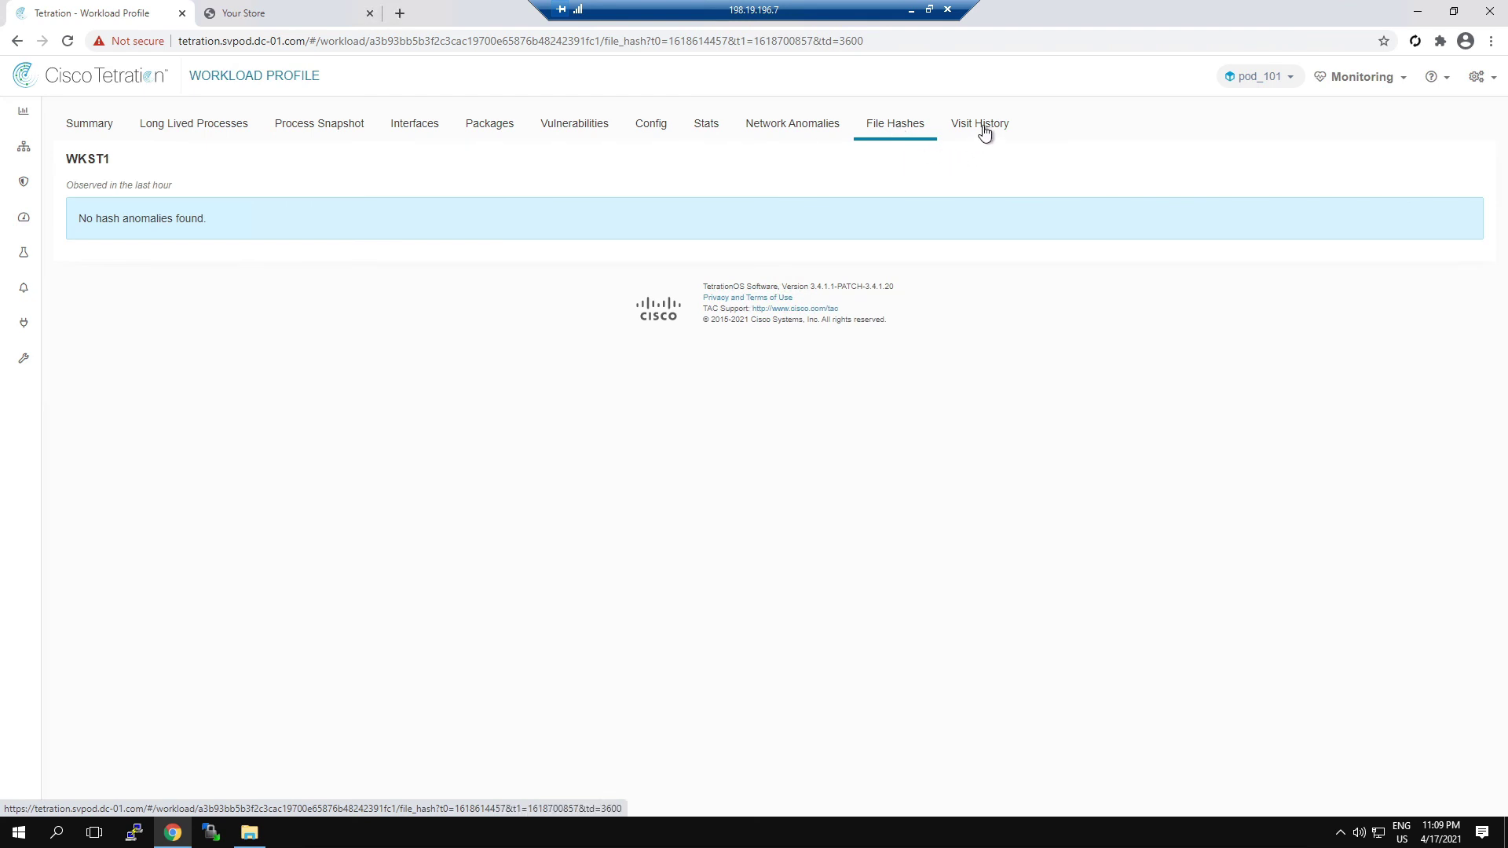
{"action": "left_click", "coordinate": [983, 128]}
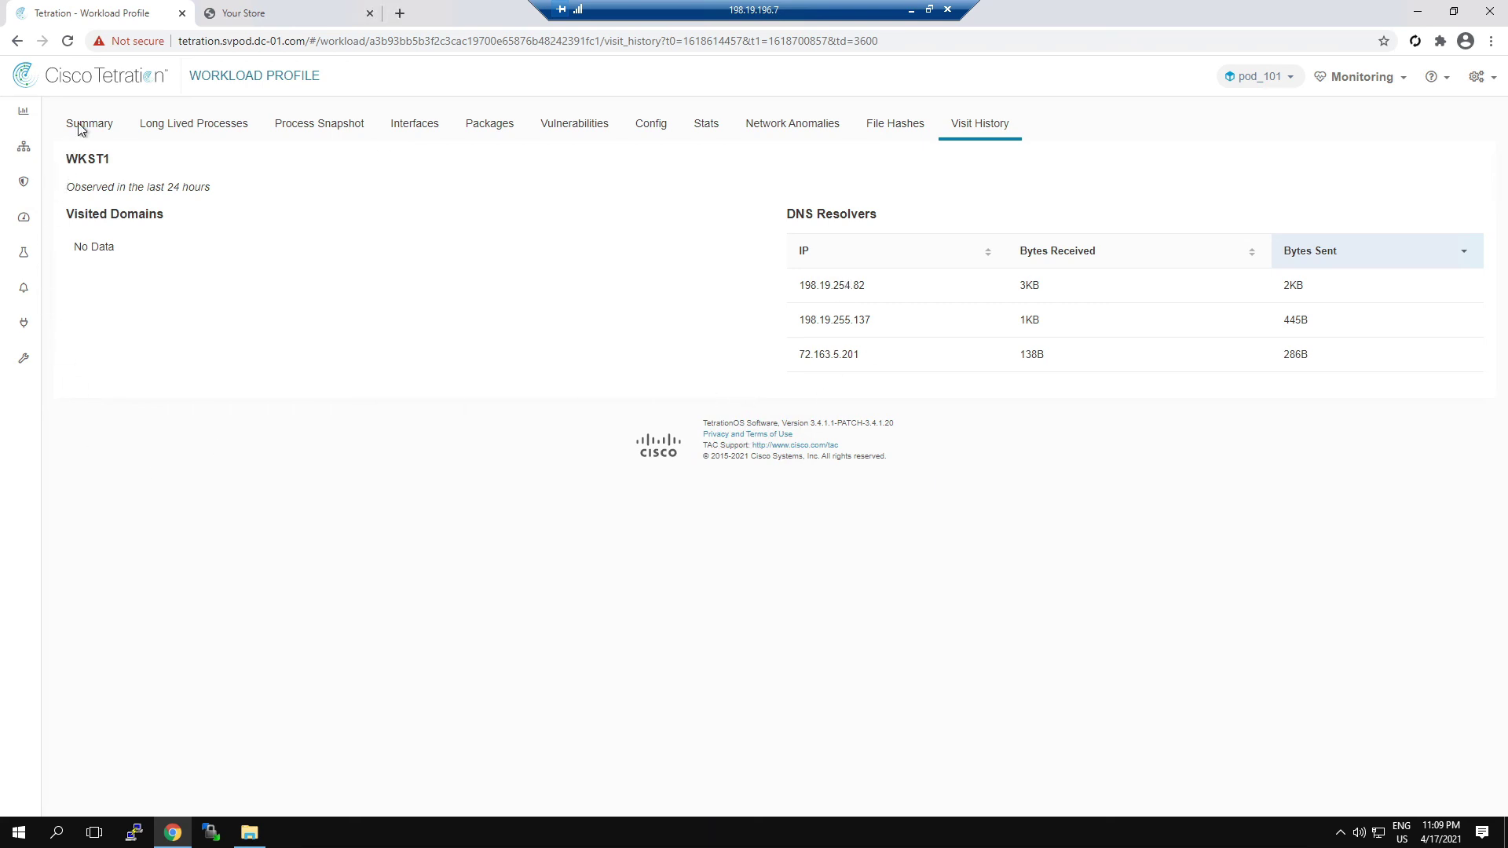
{"action": "left_click", "coordinate": [81, 126]}
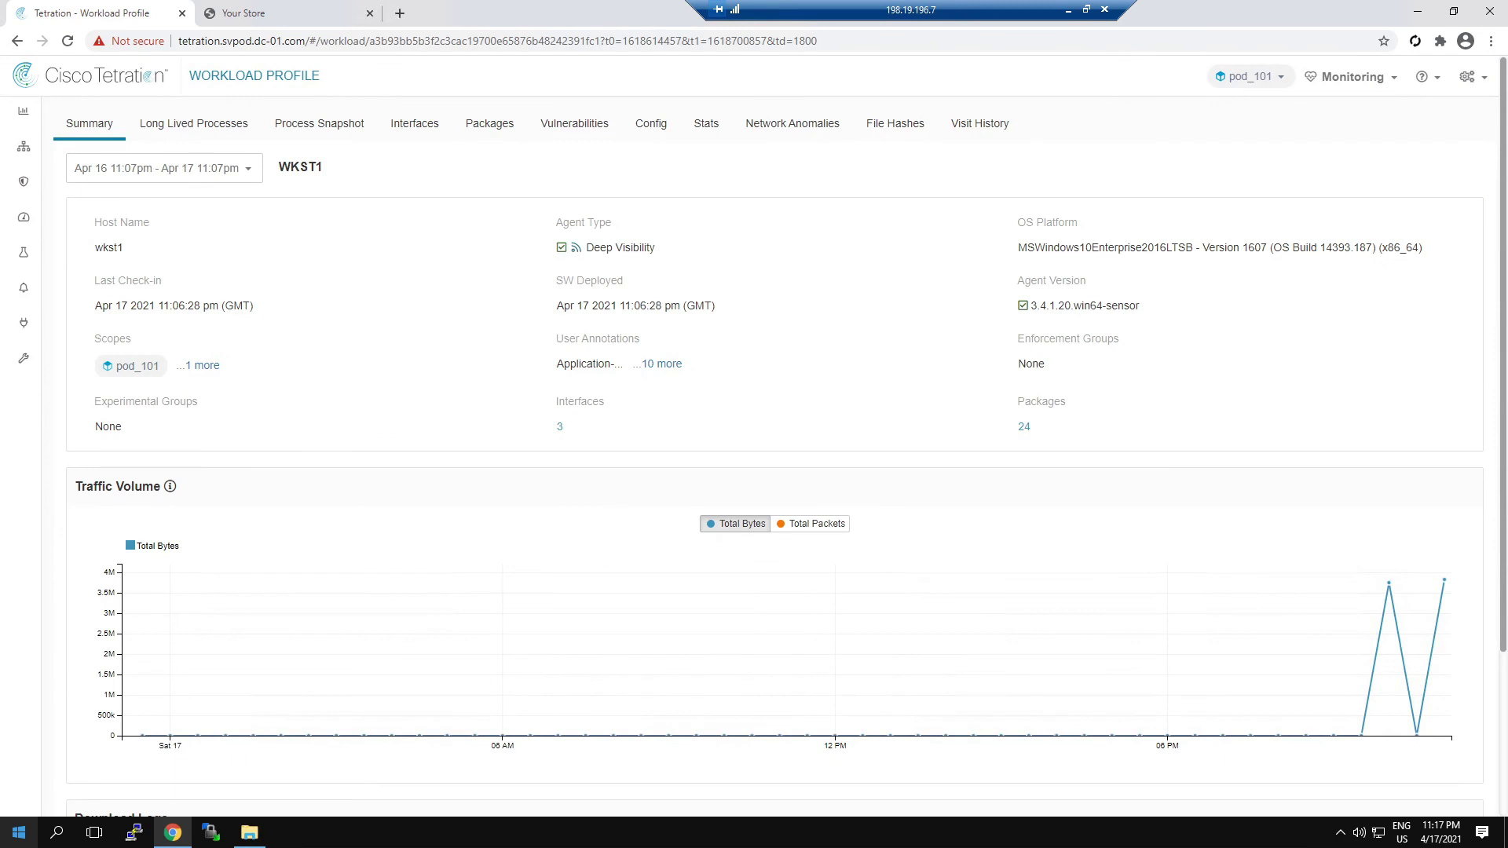